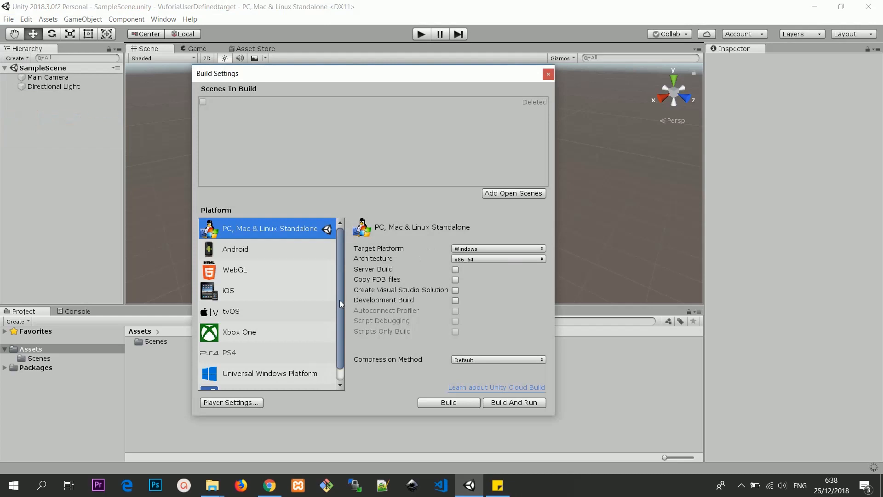
Switch the project's build platform to Android and close the build settings
click(259, 254)
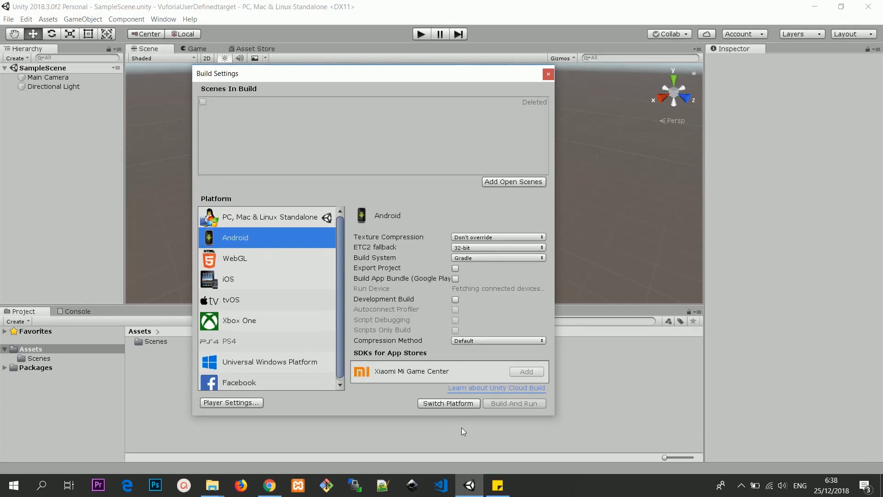
click(441, 402)
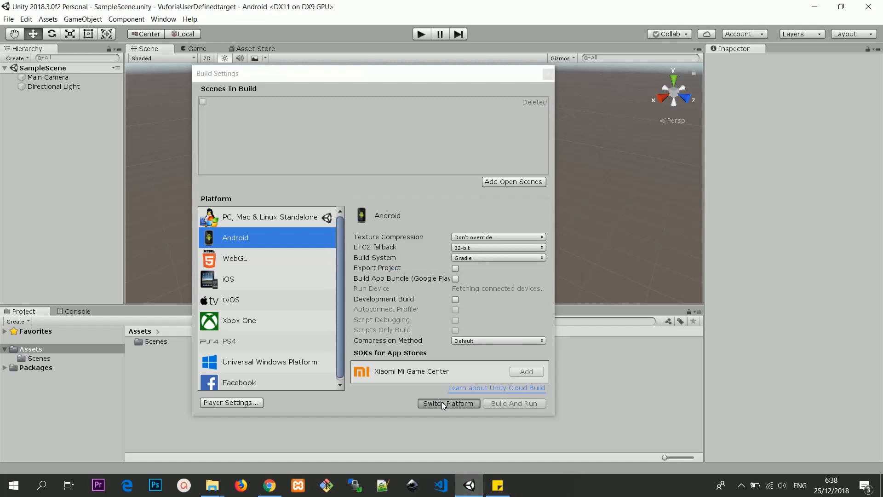
click(548, 74)
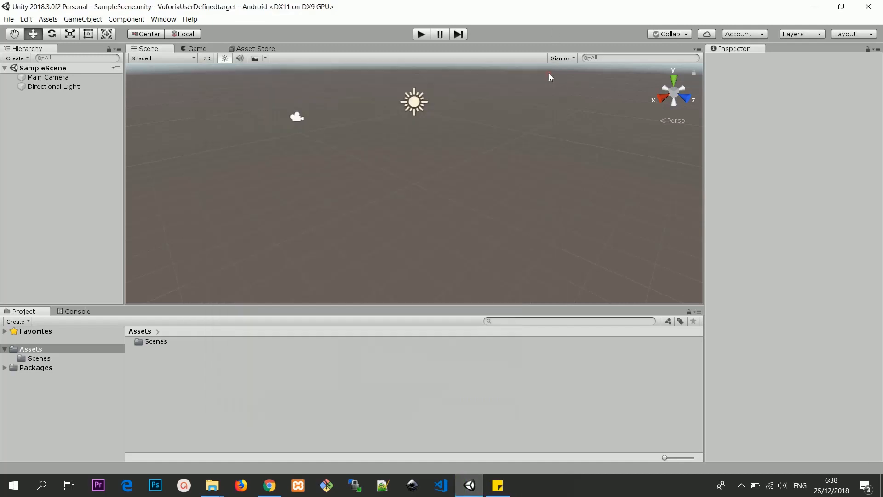
Enable Vuforia Augmented Reality Supported in the Android player's XR Settings and close the project settings
click(9, 19)
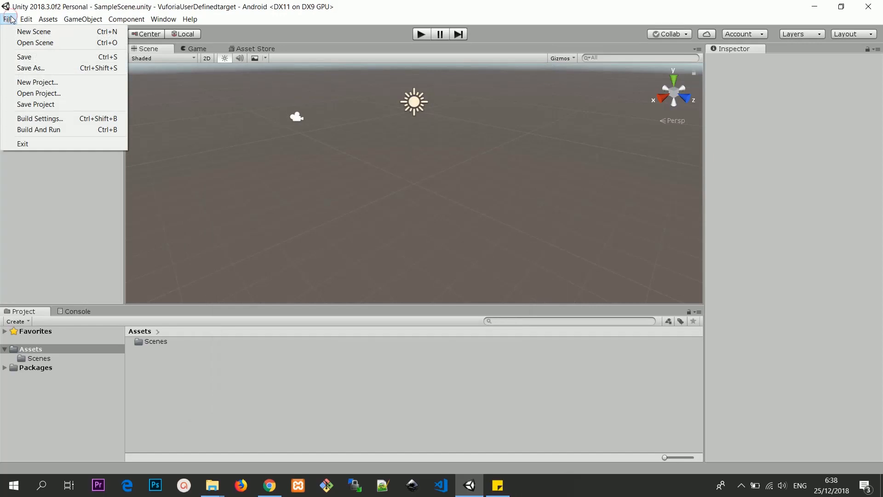
mouse_move(27, 19)
click(82, 246)
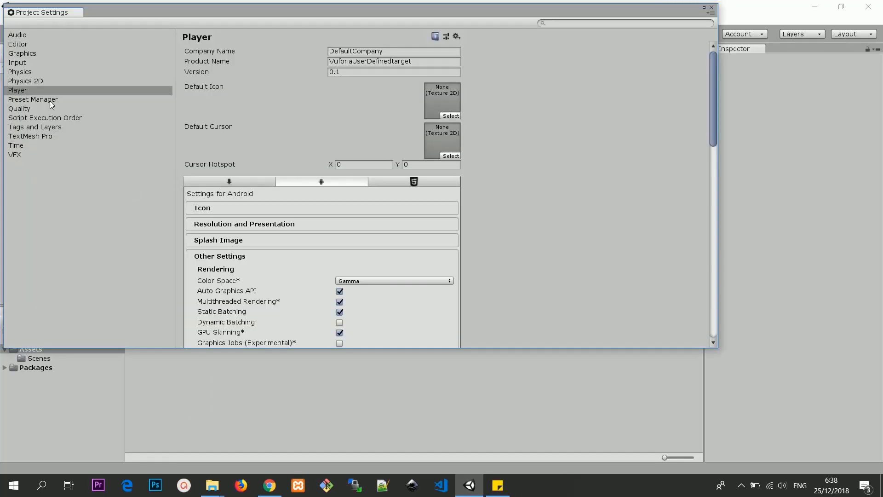
click(32, 89)
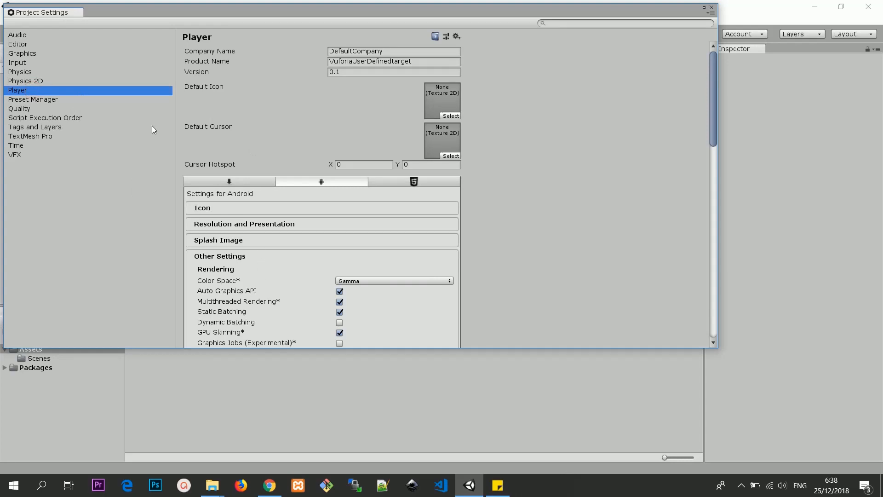
scroll(326, 184, down, 10)
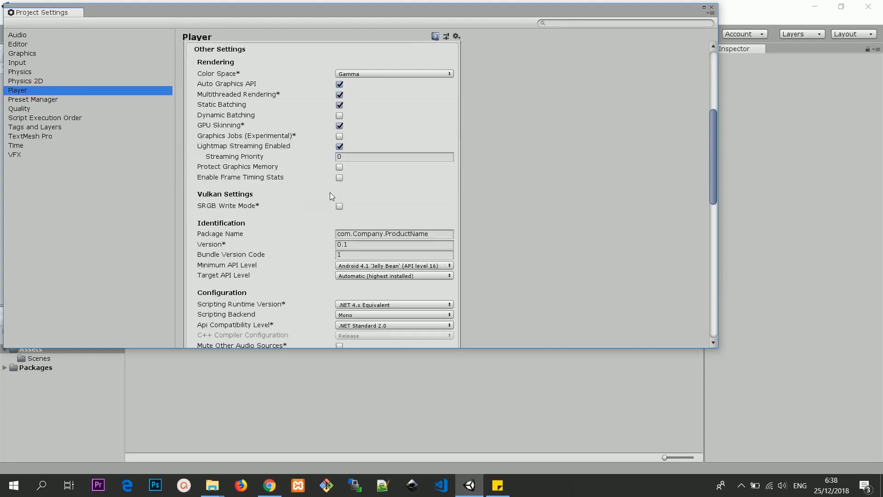
scroll(321, 215, up, 7)
click(241, 152)
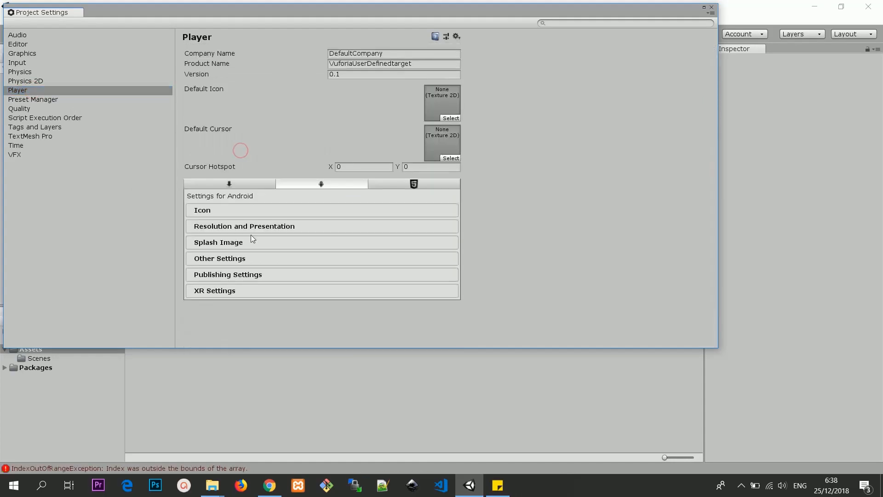
click(227, 291)
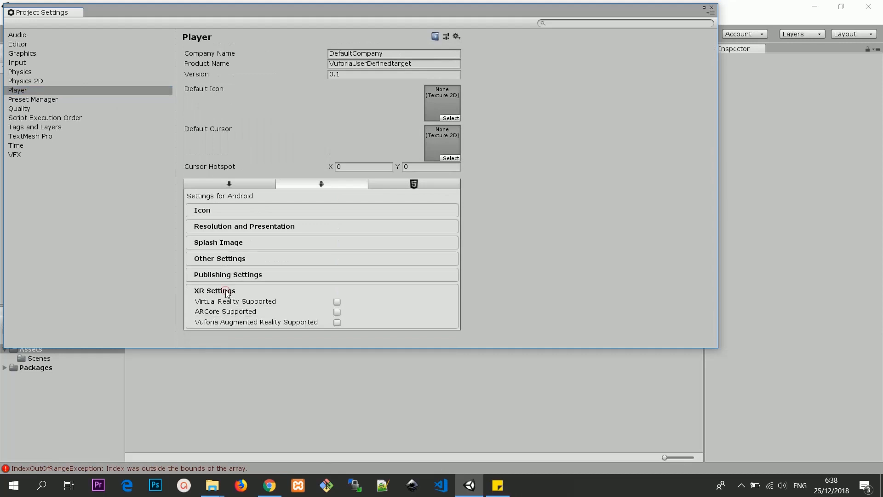
click(337, 322)
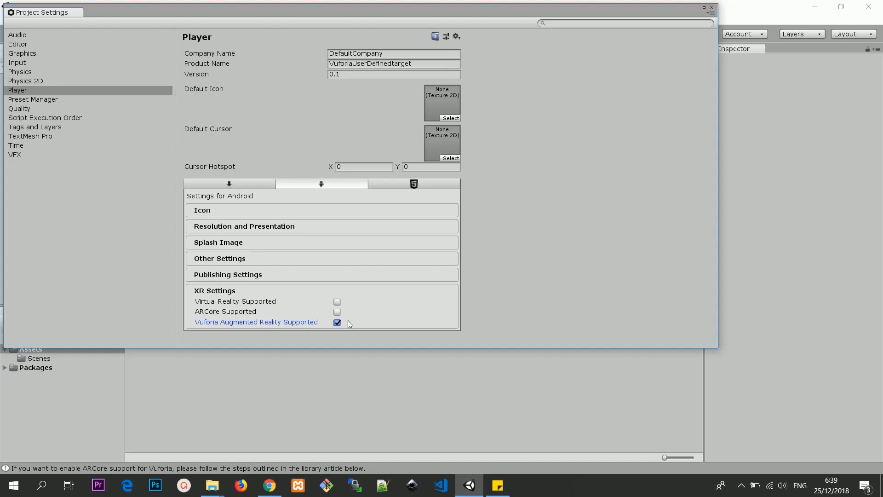
click(712, 8)
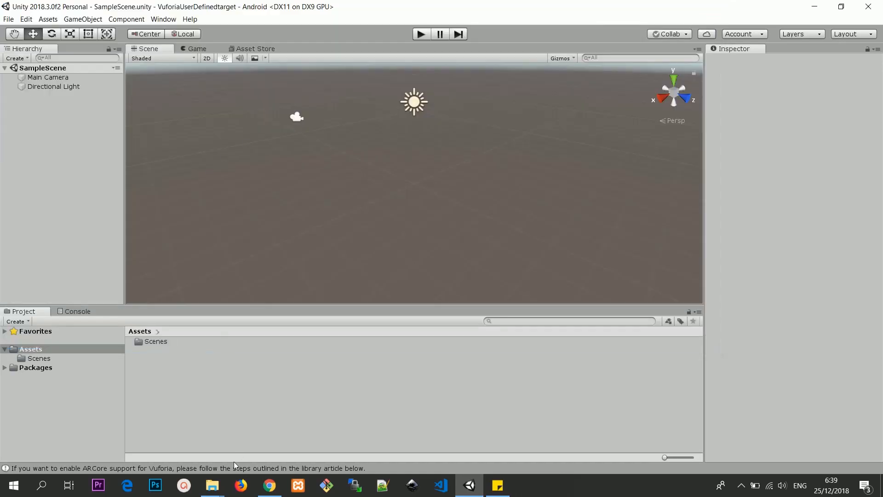
Import the AstronautModel, Common, Prefabs and UserDefinedTargets folders plus the UserDefinedTargets scene file from the Vuforia User Defined Target folder into Assets
mouse_move(212, 485)
click(183, 443)
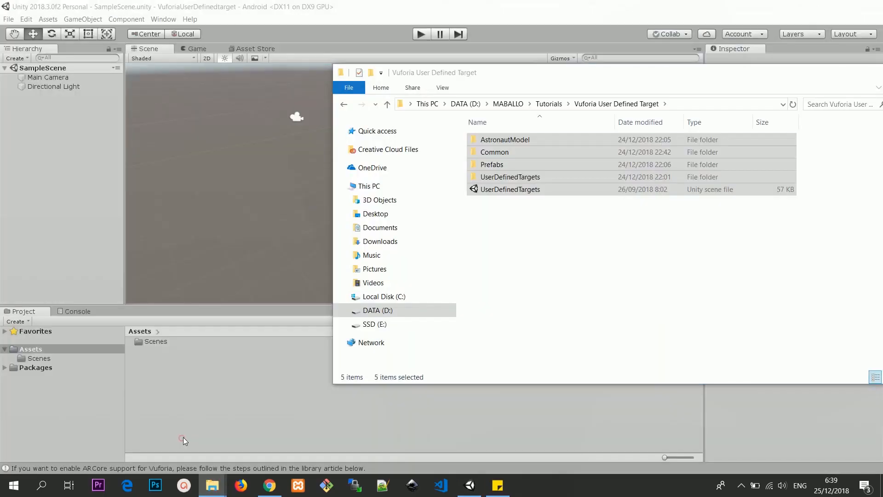
drag(498, 232, 180, 420)
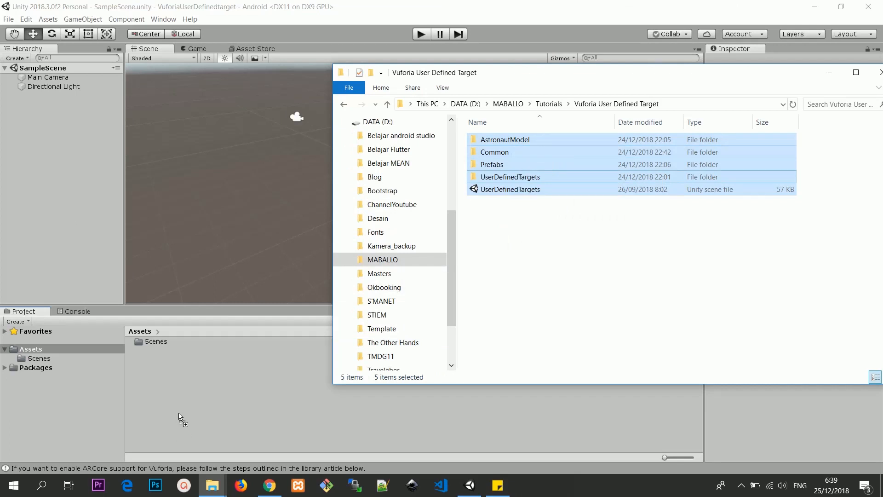
drag(179, 413, 179, 413)
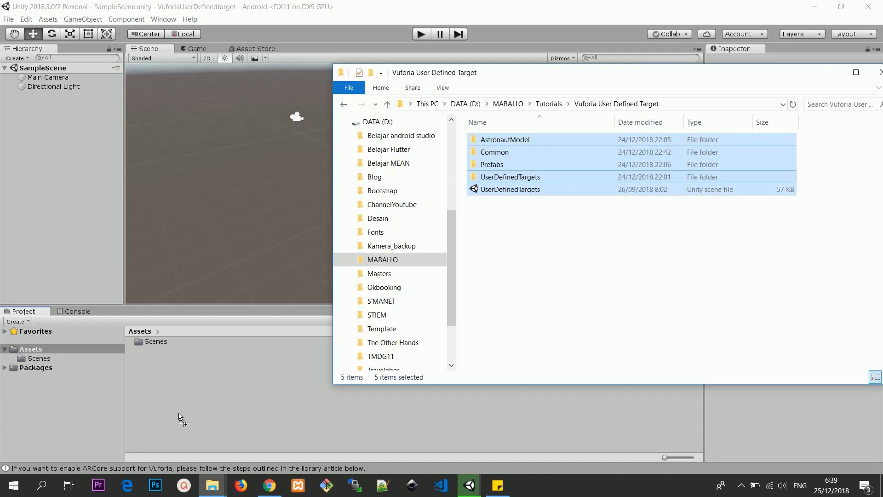
click(179, 415)
Open the UserDefinedTargets scene from the Assets folder and delete its UserDefinedTarget object
click(35, 349)
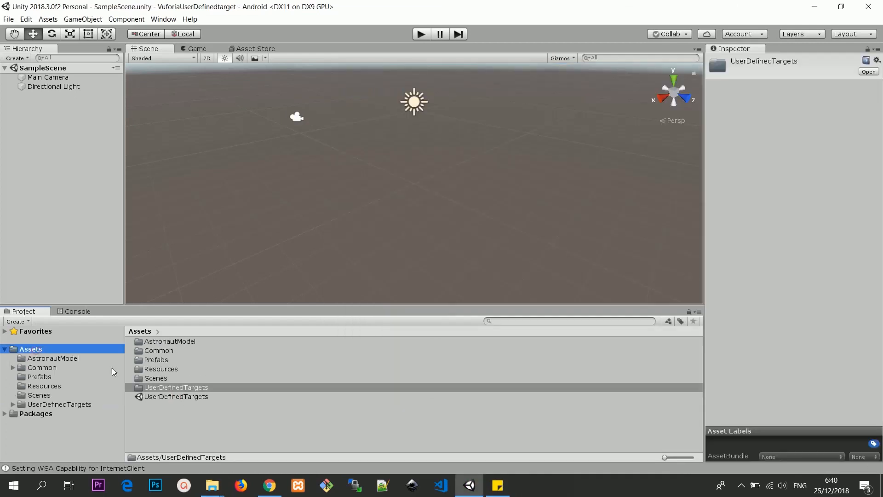
double_click(151, 396)
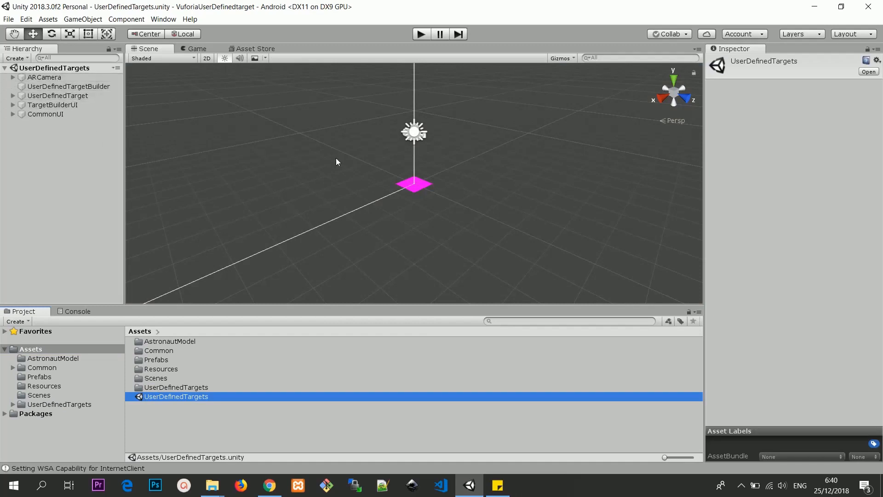
scroll(414, 184, up, 5)
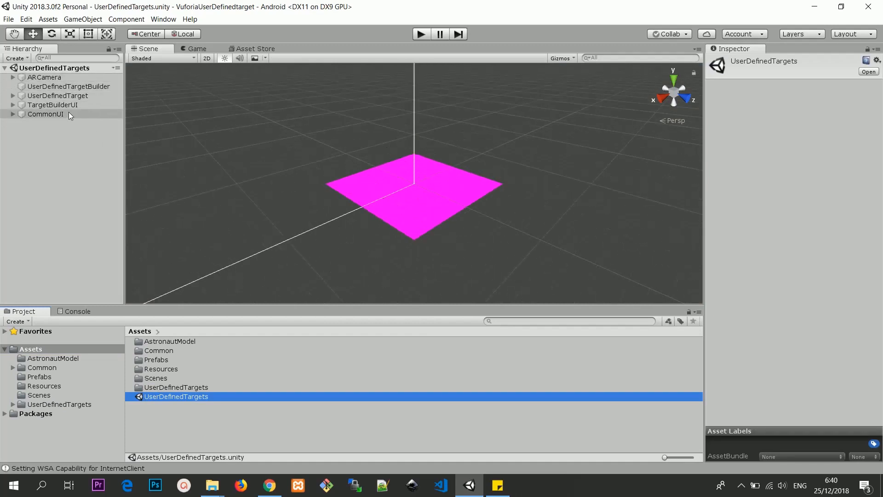
click(70, 95)
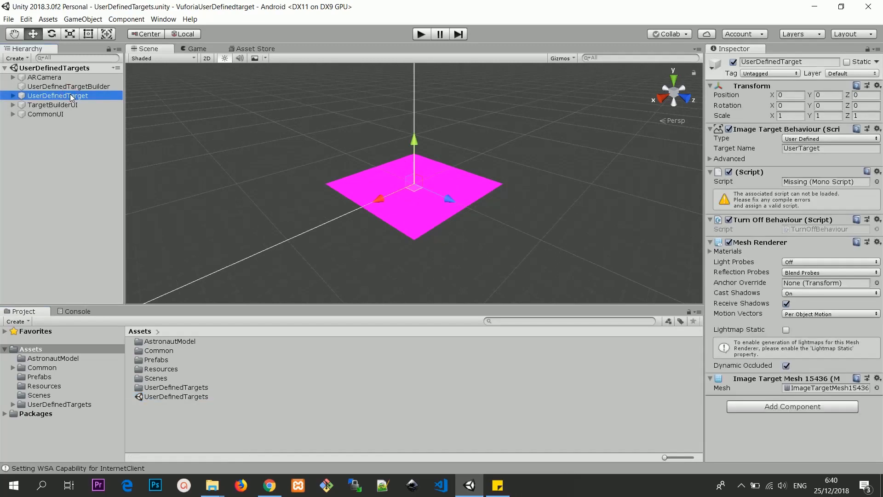
right_click(69, 94)
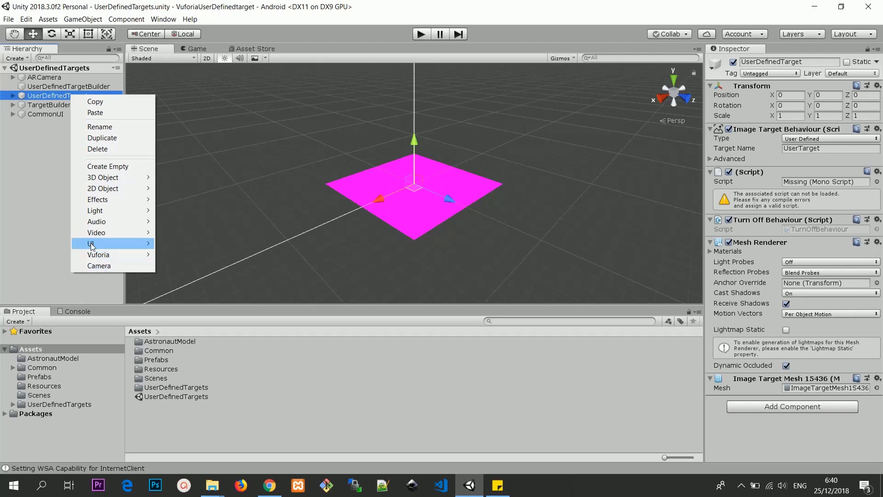
click(101, 148)
Add a Vuforia Camera Image Target to the scene and import the required Vuforia assets
right_click(50, 81)
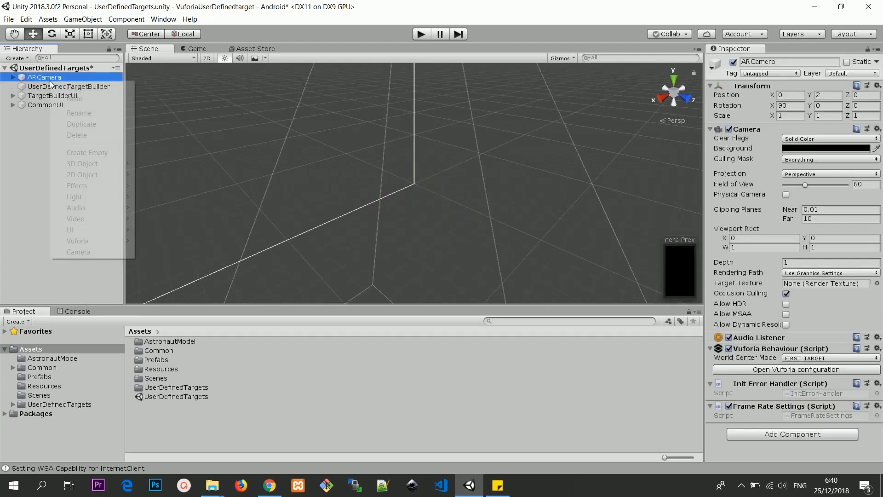
right_click(27, 139)
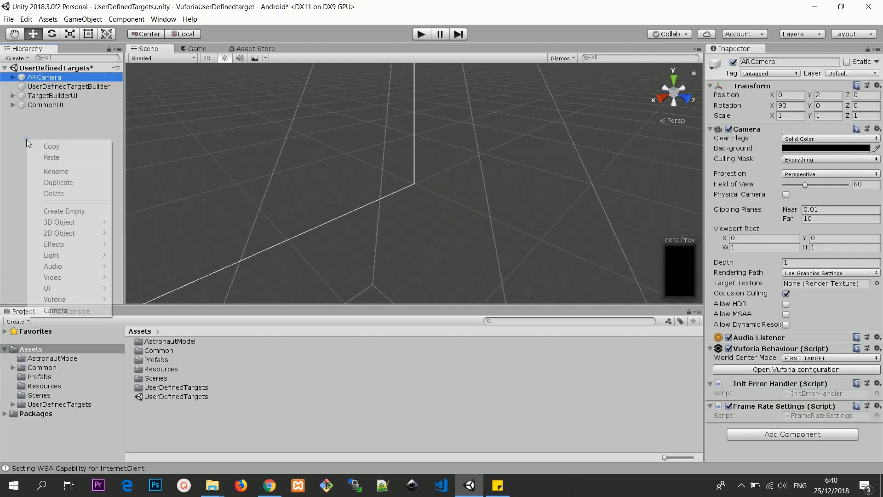
mouse_move(84, 299)
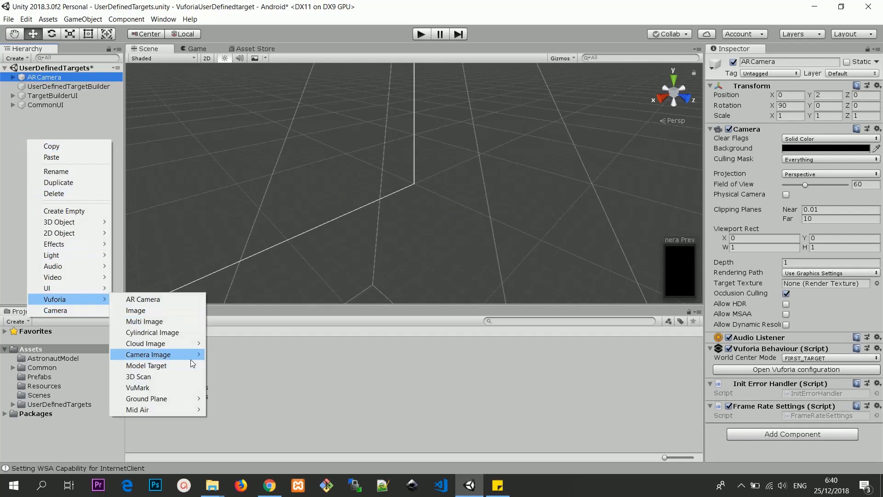
mouse_move(192, 352)
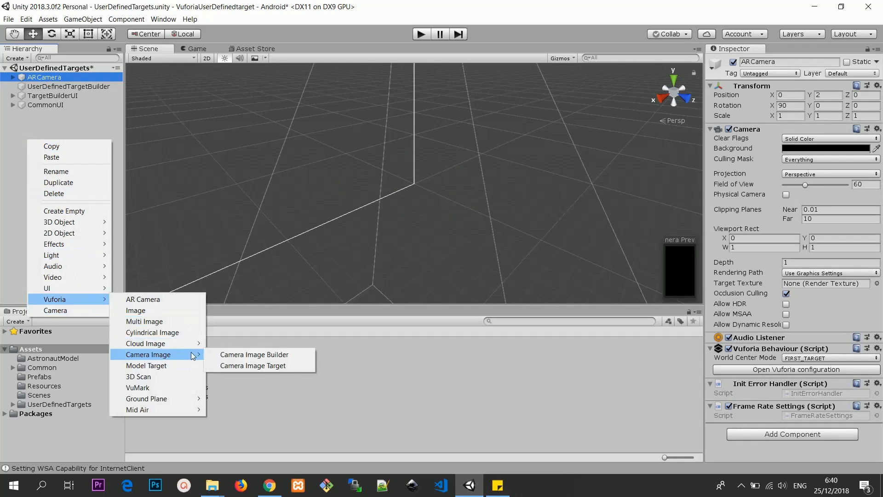
click(230, 365)
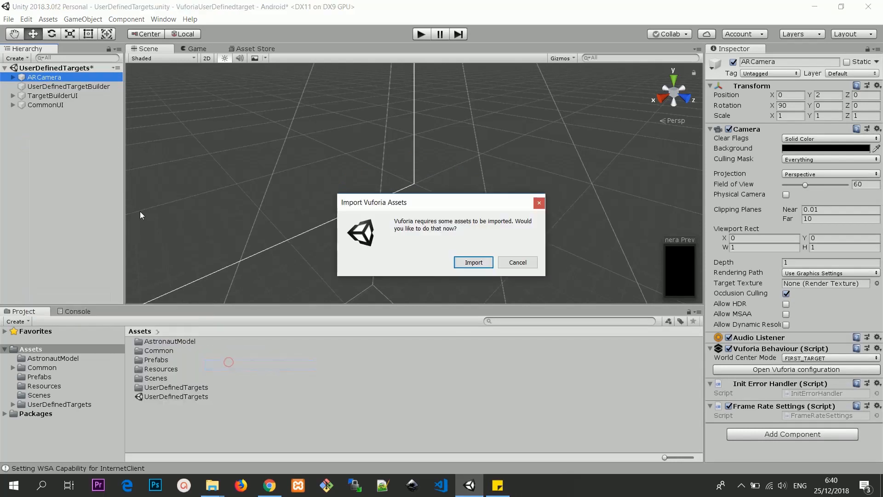
click(473, 262)
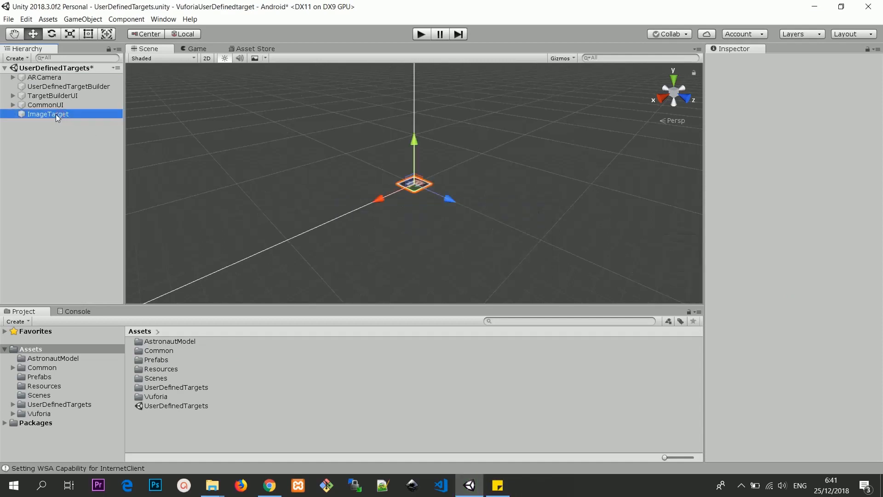
Place the ImageTarget directly below UserDefinedTargetBuilder in the hierarchy and rename it UserDefinedTarget
drag(56, 114, 68, 93)
click(67, 87)
click(66, 83)
key(ctrl+c)
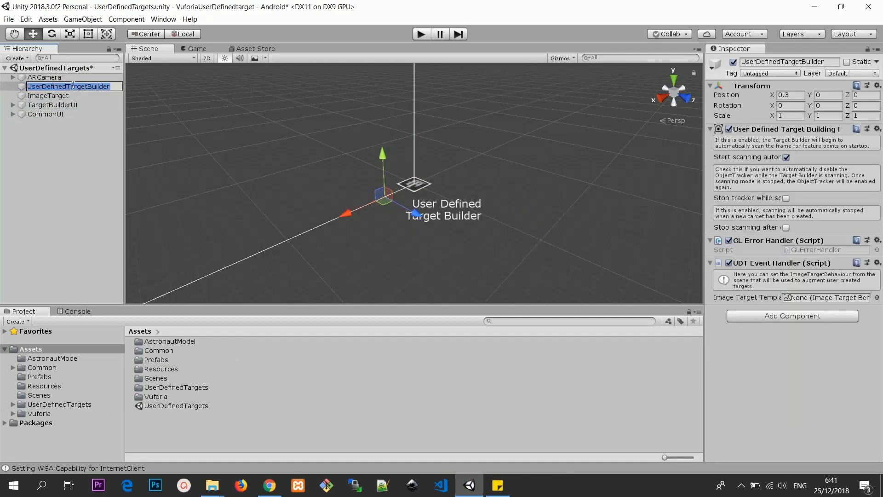
click(62, 95)
click(62, 96)
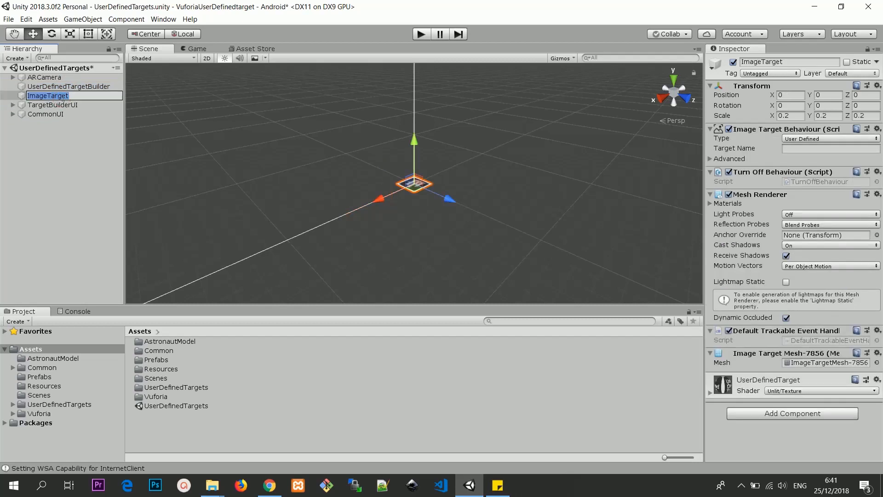
key(ctrl+v)
key(Return)
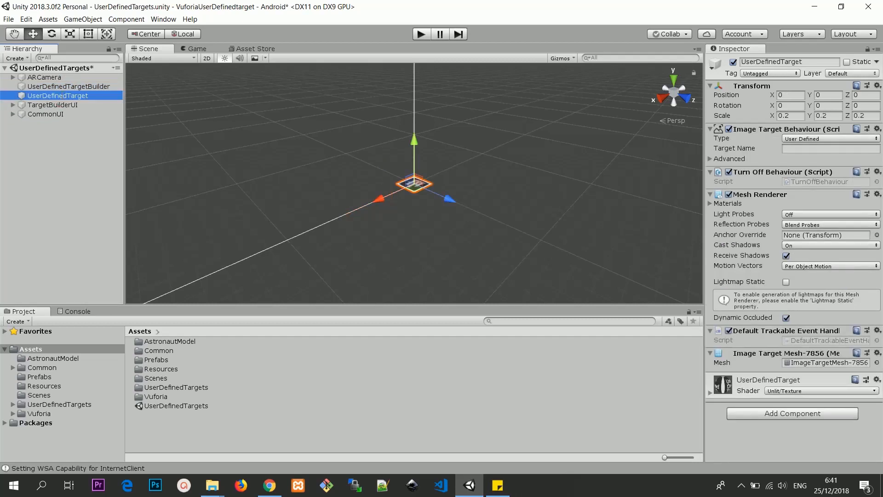
key(f)
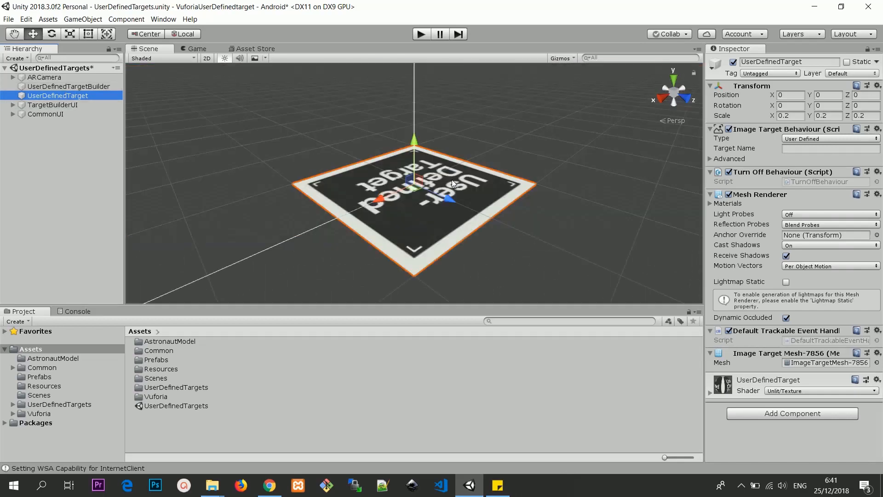
Assign UserDefinedTarget as the Image Target Template in UserDefinedTargetBuilder's UDT Event Handler
click(102, 87)
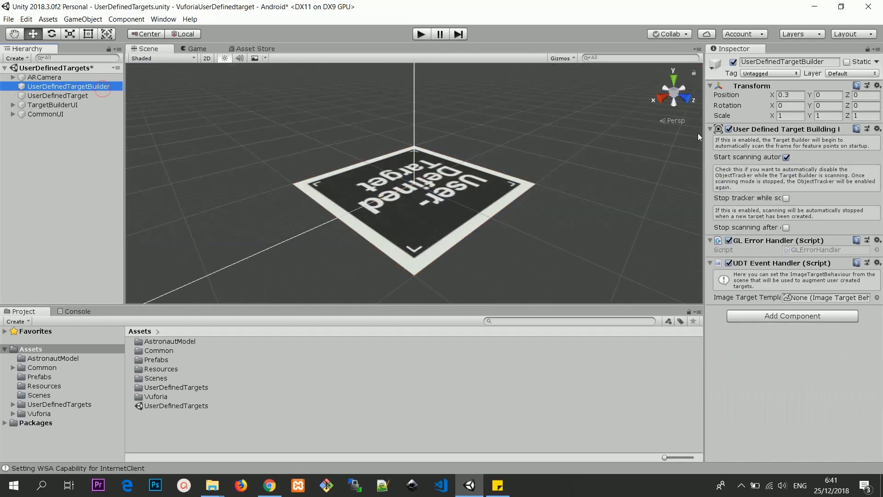
click(828, 298)
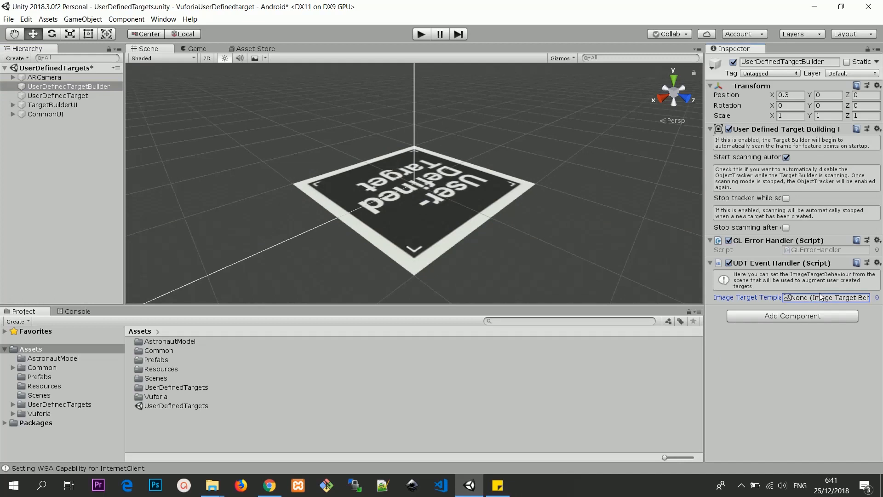
drag(26, 95, 844, 298)
click(843, 297)
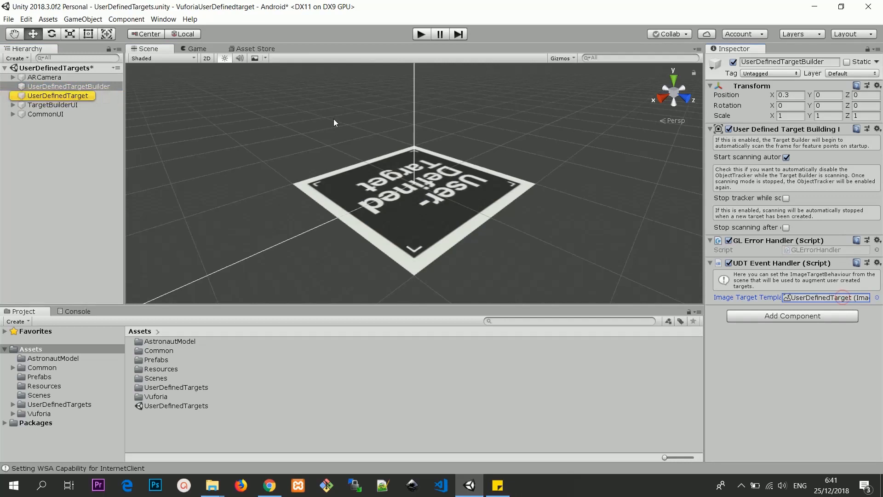
Copy the app license key from the Vuforia portal in Chrome and paste it into the App License Key of ARCamera's Vuforia configuration in Unity
click(37, 78)
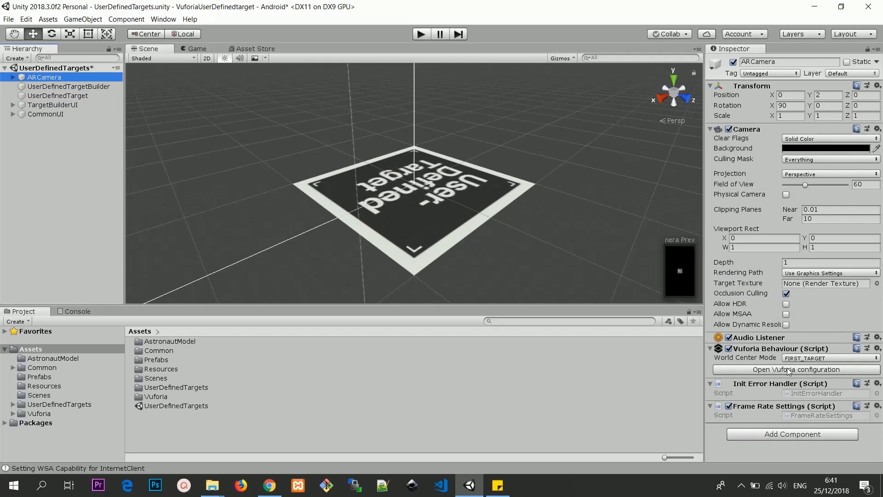
click(790, 369)
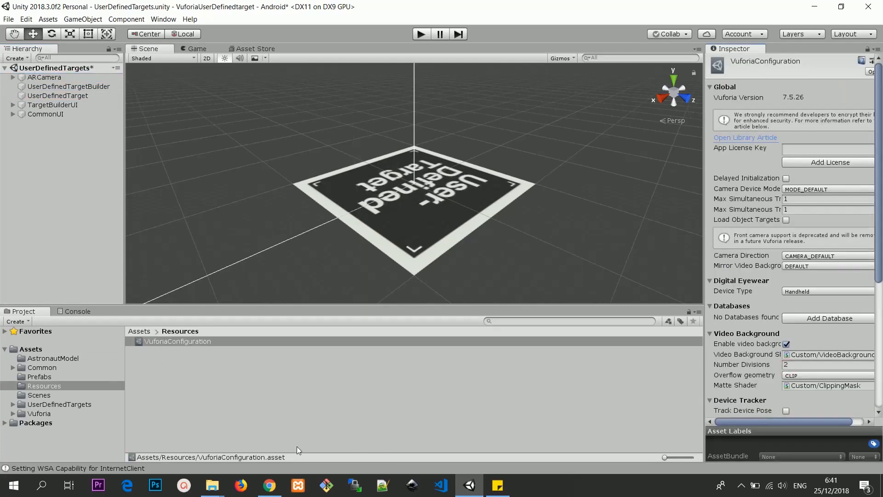
click(269, 485)
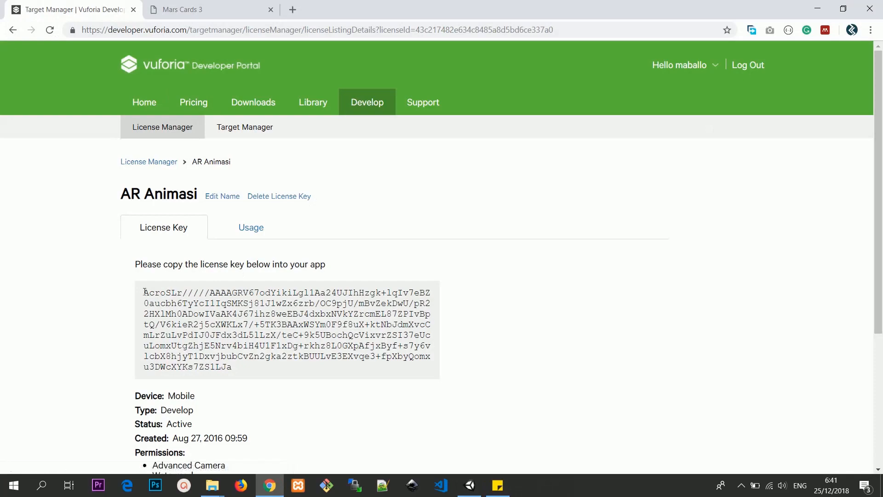
drag(144, 291, 244, 366)
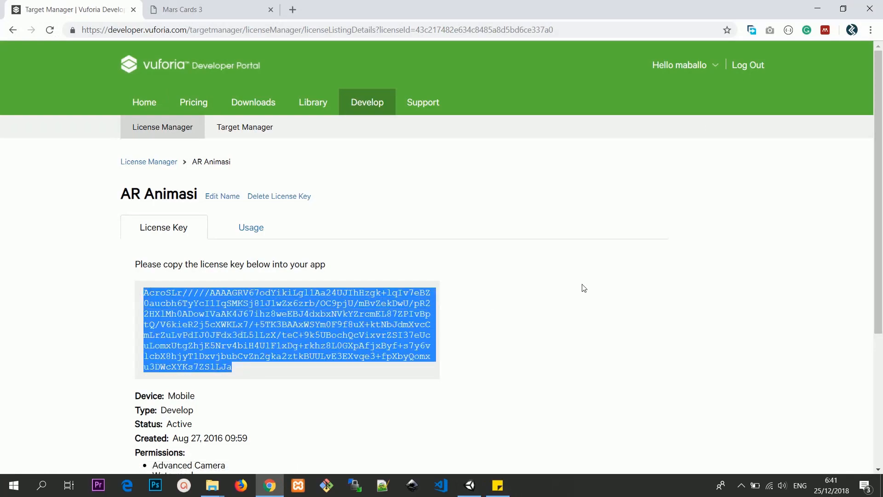
key(alt+Tab)
click(797, 152)
key(ctrl+v)
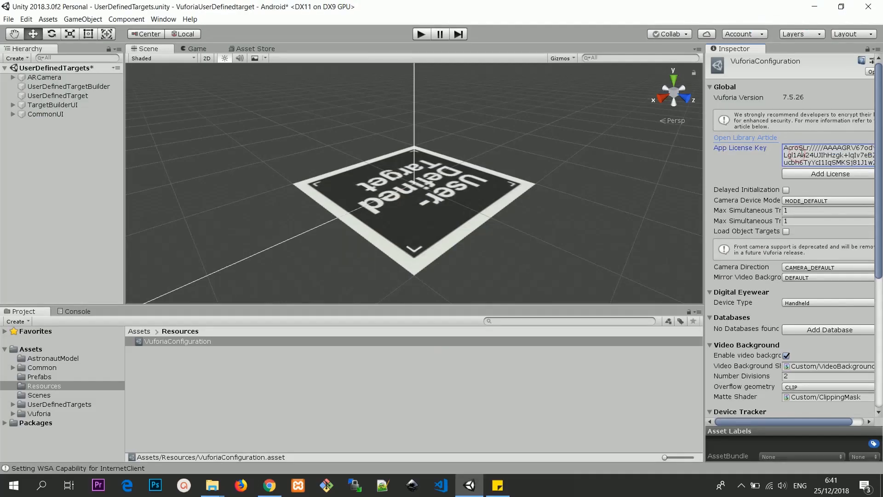
scroll(765, 316, down, 8)
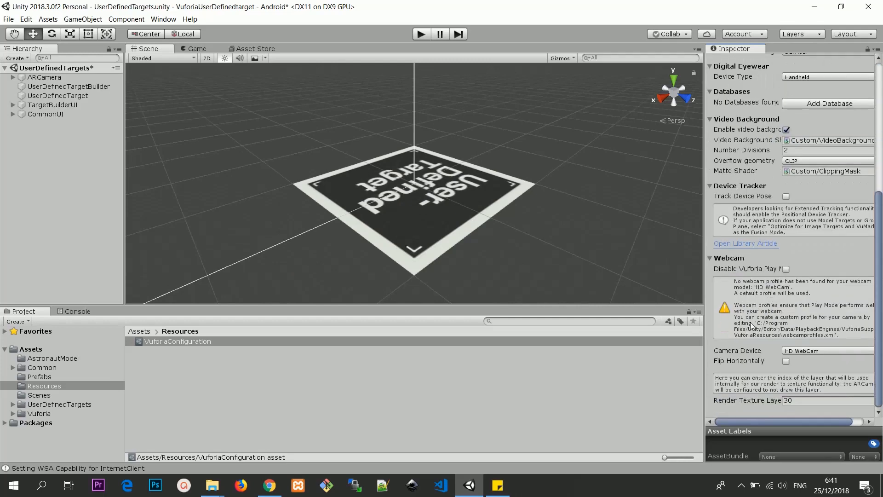
scroll(752, 325, up, 6)
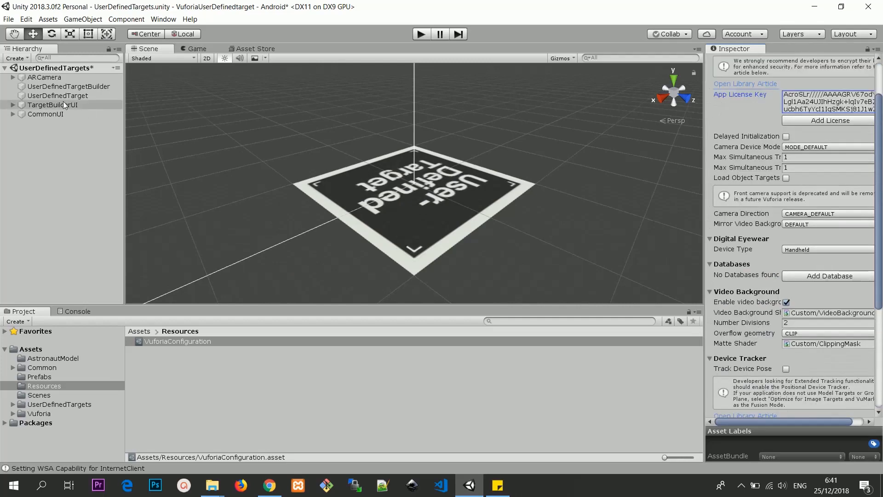
Examine the child objects of TargetBuilderUI and CommonUI in the scene hierarchy
click(41, 111)
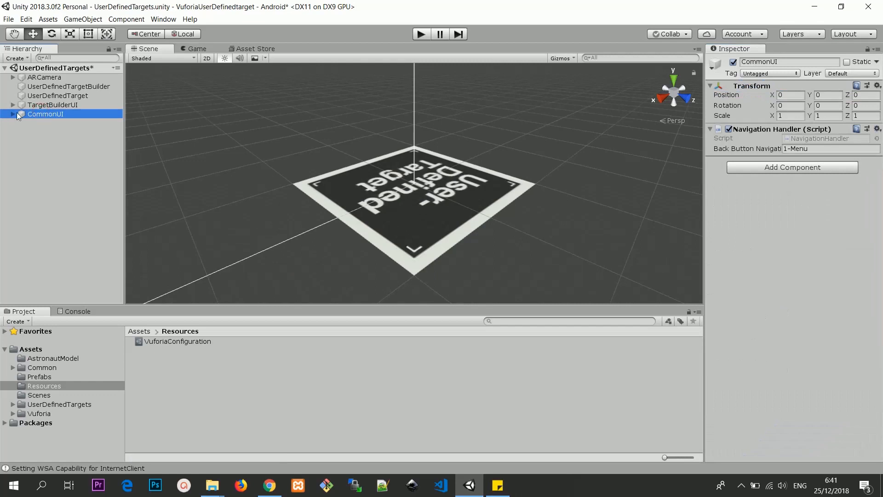
click(20, 106)
click(13, 104)
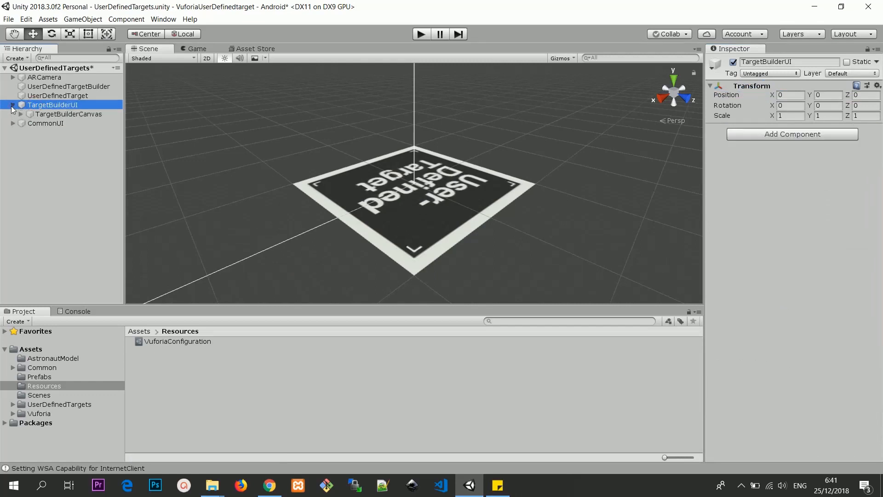
click(20, 113)
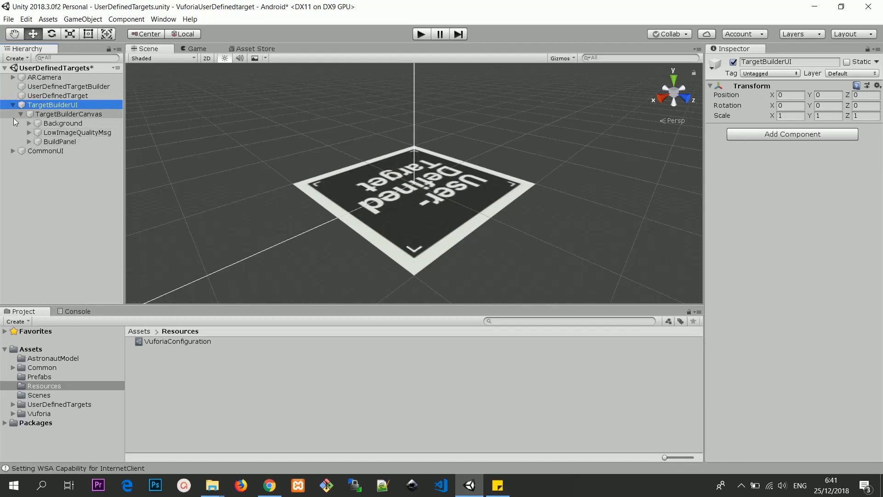
click(12, 106)
click(13, 114)
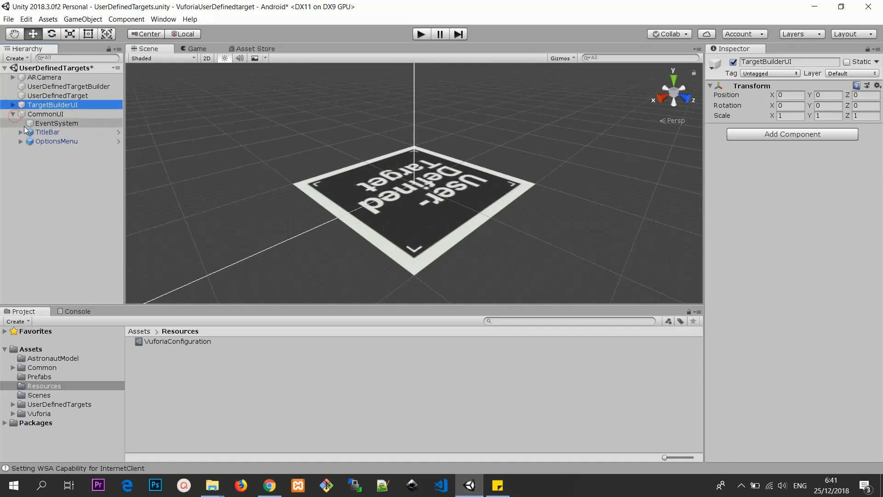
click(13, 105)
click(21, 114)
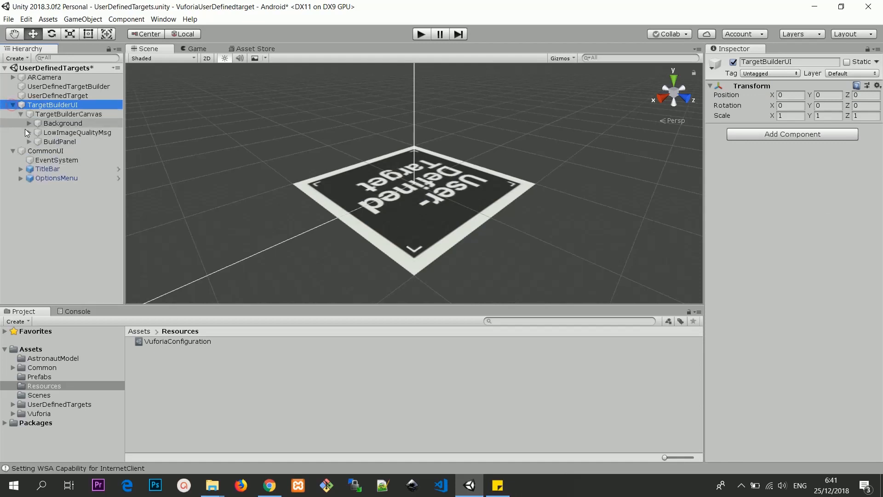
Inspect the BuildButton inside BuildPanel and locate the object referenced by its On Click event, leaving the hierarchy collapsed
click(29, 142)
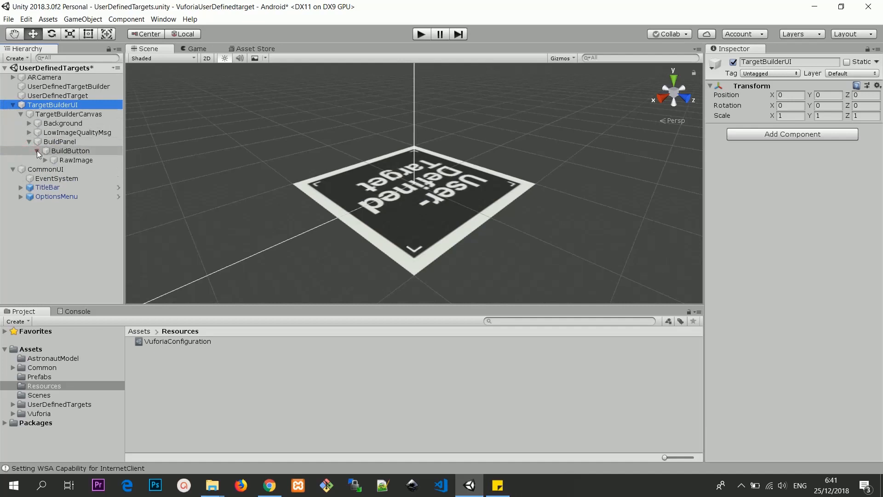
click(37, 151)
click(45, 160)
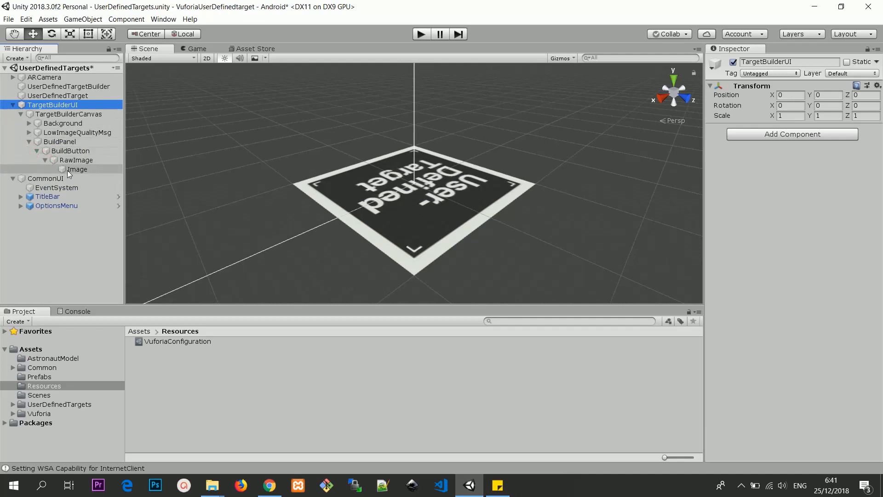
click(69, 169)
click(76, 160)
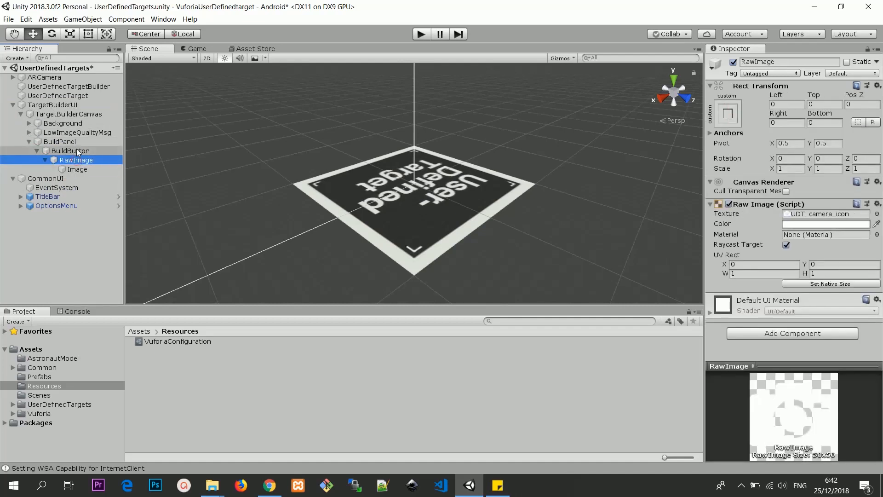
click(73, 151)
scroll(804, 238, down, 6)
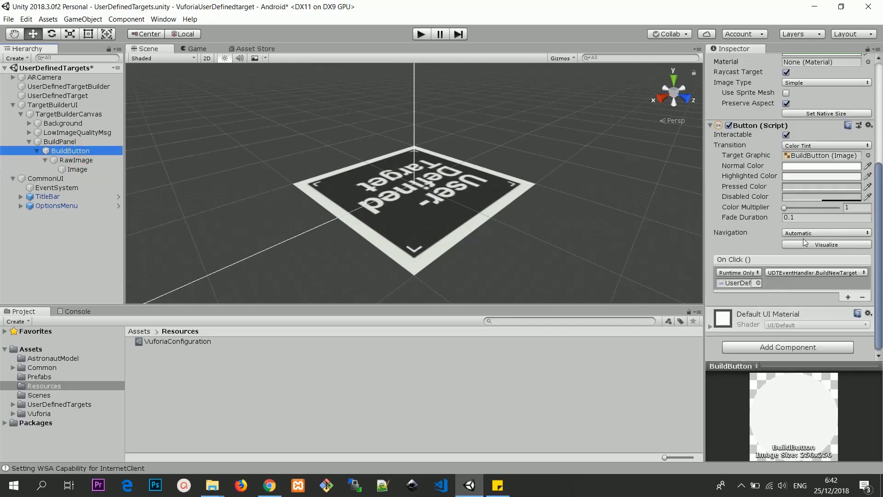
click(737, 281)
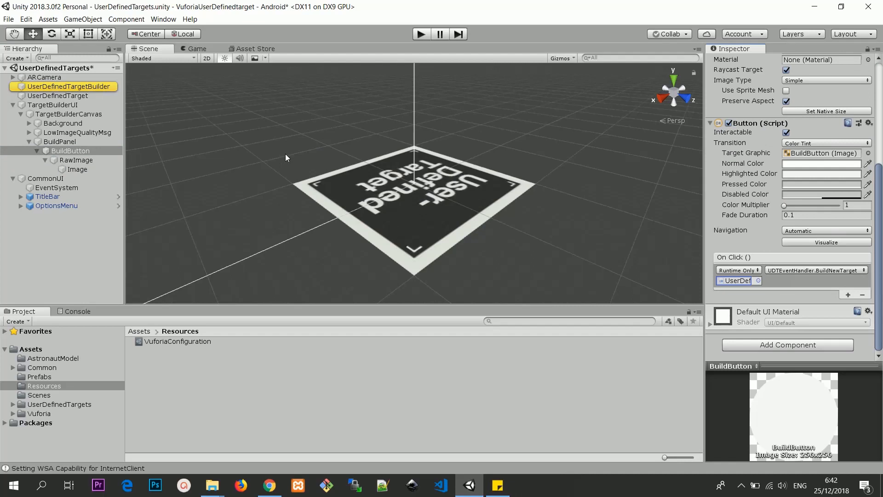
click(20, 114)
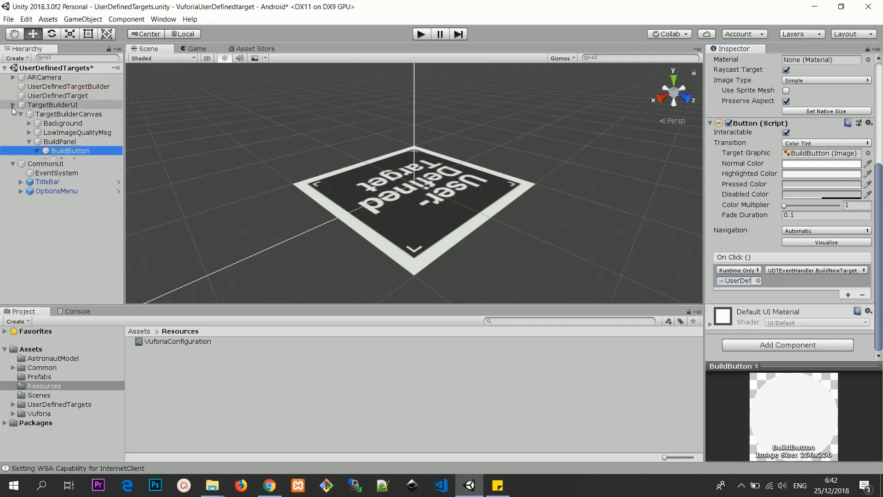
click(13, 104)
click(12, 114)
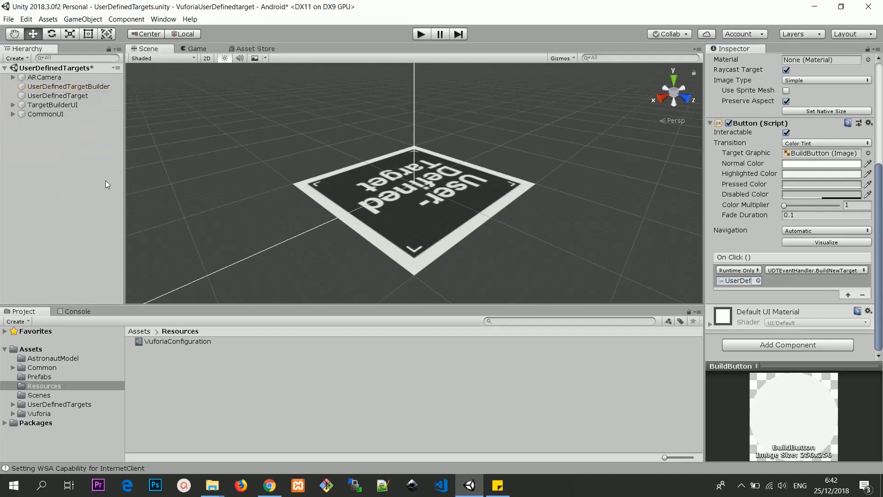
click(86, 172)
Search the Asset Store for astronaut and import the free Stylized Astronaut package
click(256, 48)
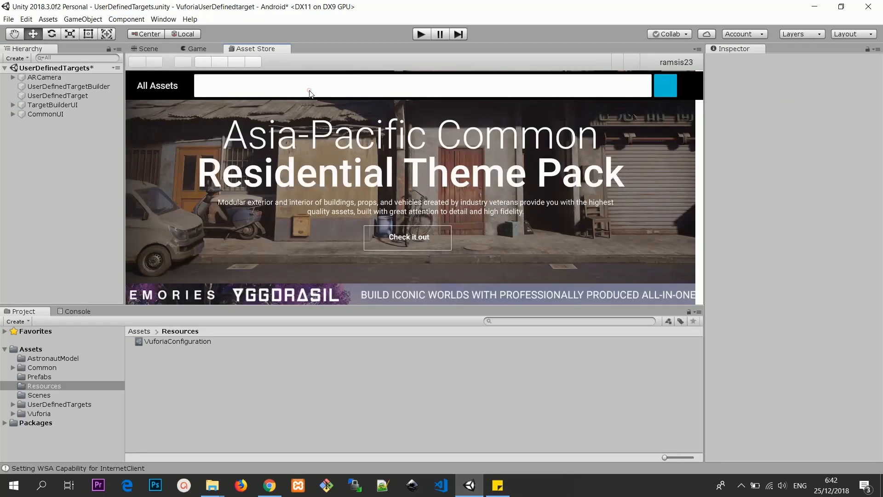
click(307, 90)
text(ast)
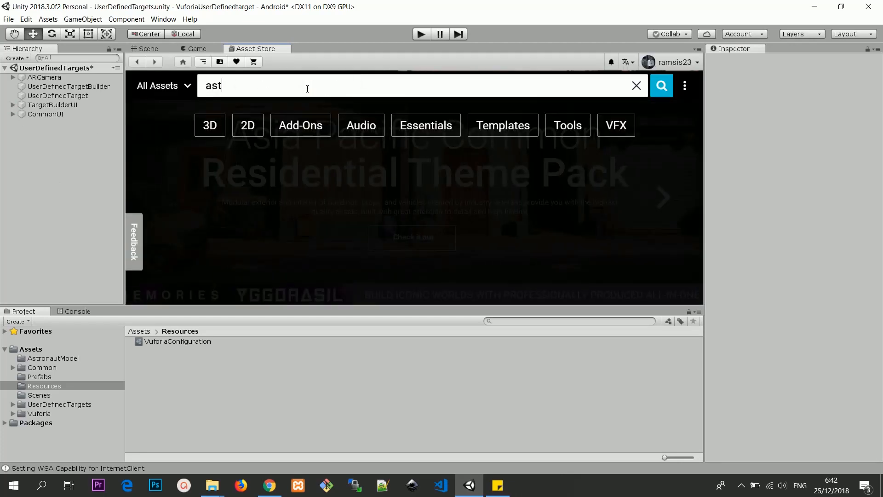
text(ronaut)
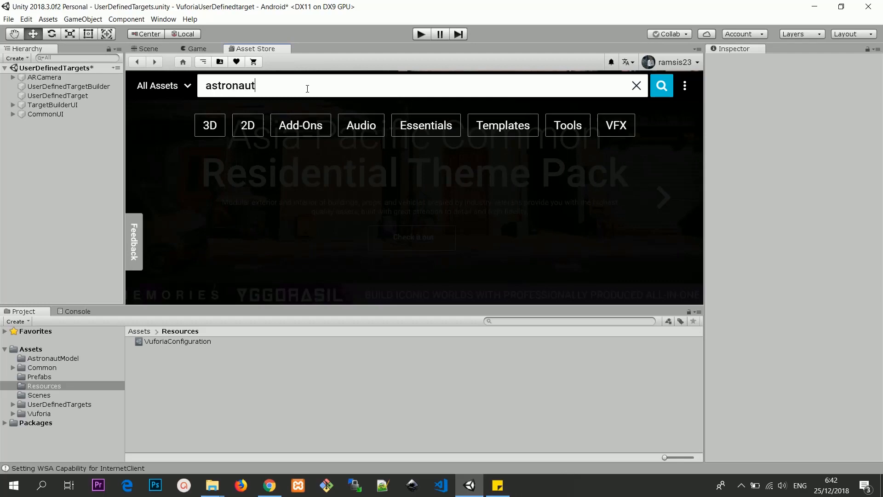
key(Return)
scroll(476, 234, down, 3)
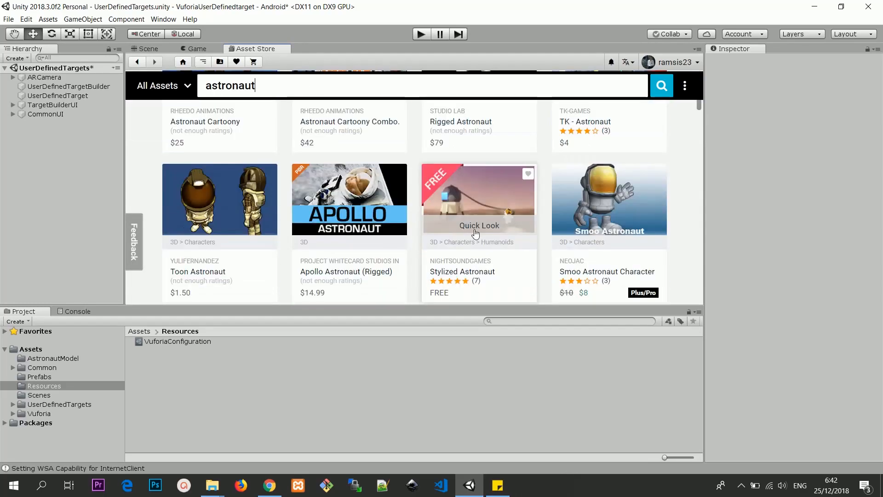
click(476, 233)
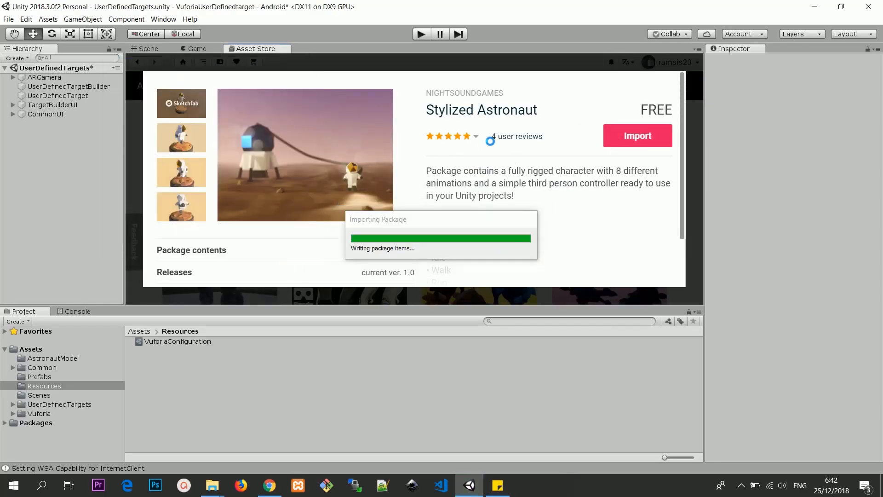
Add the Astronaut model from the Stylized Astronaut Character folder to the scene as a child of UserDefinedTarget
click(146, 49)
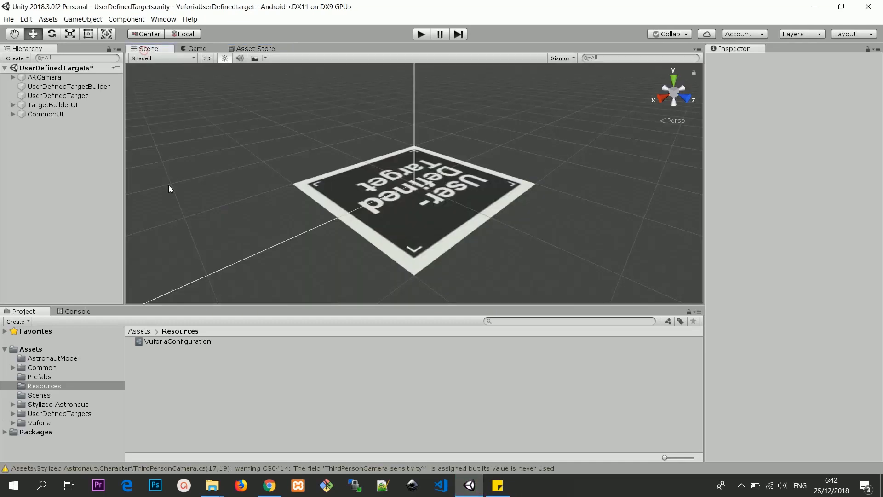
click(139, 331)
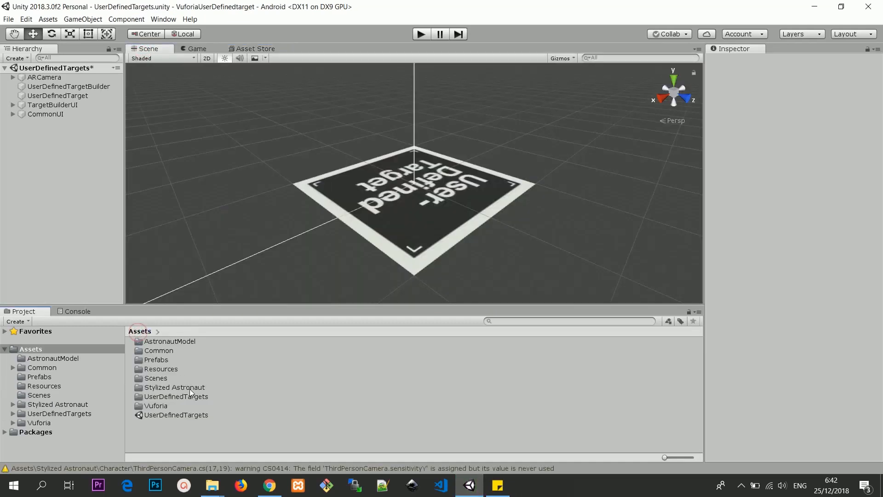
double_click(190, 388)
double_click(159, 342)
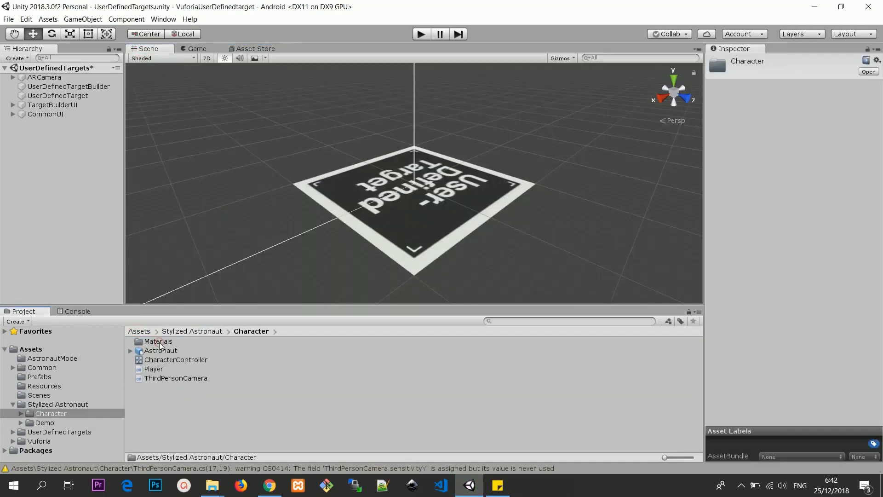
drag(161, 351, 79, 95)
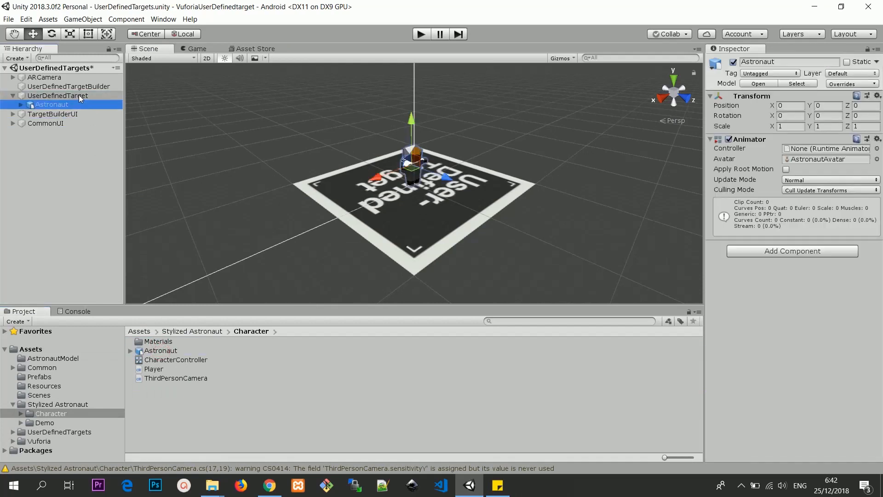
Scale the Astronaut uniformly to about 1.65 and raise it to a Y position of about 0.011 on the target
click(72, 34)
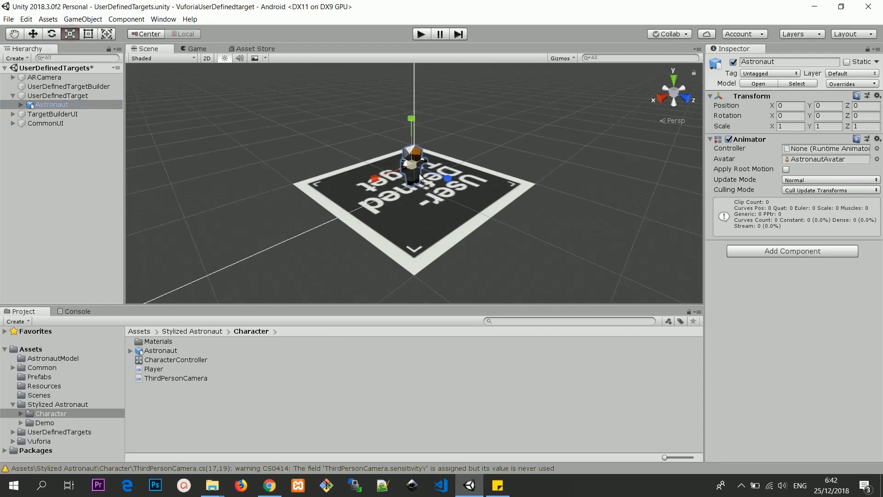
drag(412, 166, 447, 159)
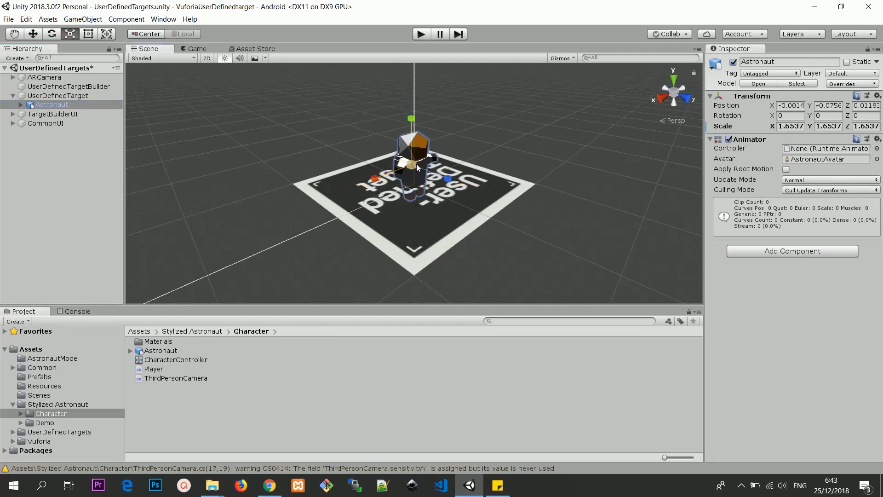
click(34, 35)
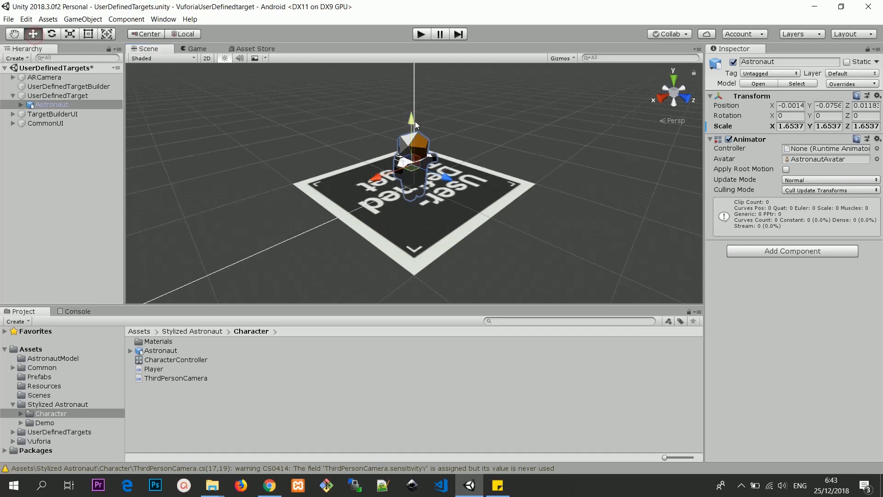
drag(415, 121, 419, 115)
scroll(461, 123, down, 3)
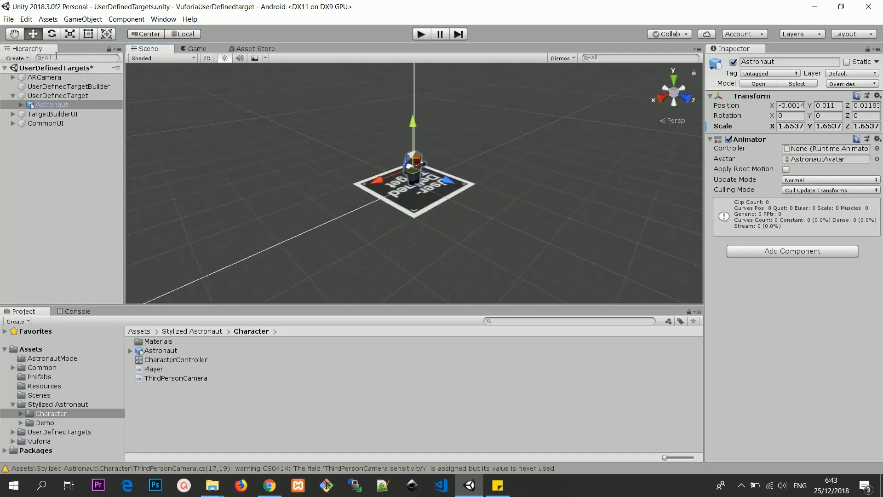
Open the Build Settings and set the Android build system to Internal (deprecated)
click(13, 20)
click(28, 115)
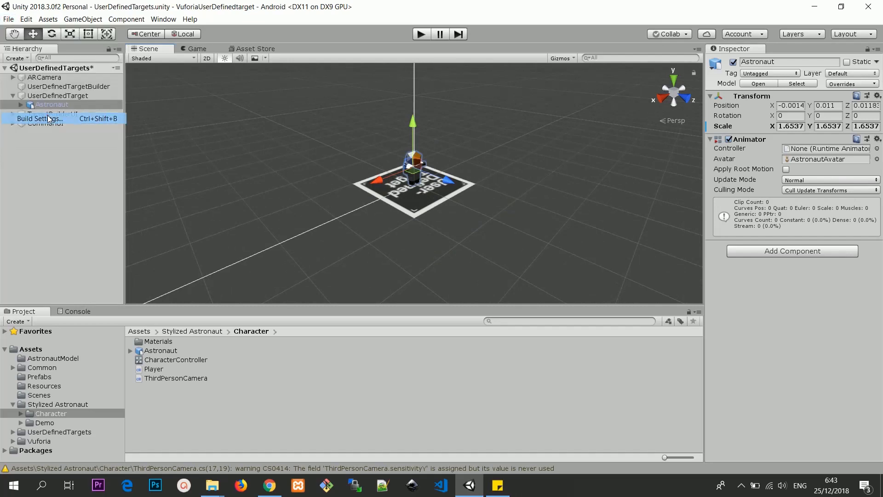
click(466, 258)
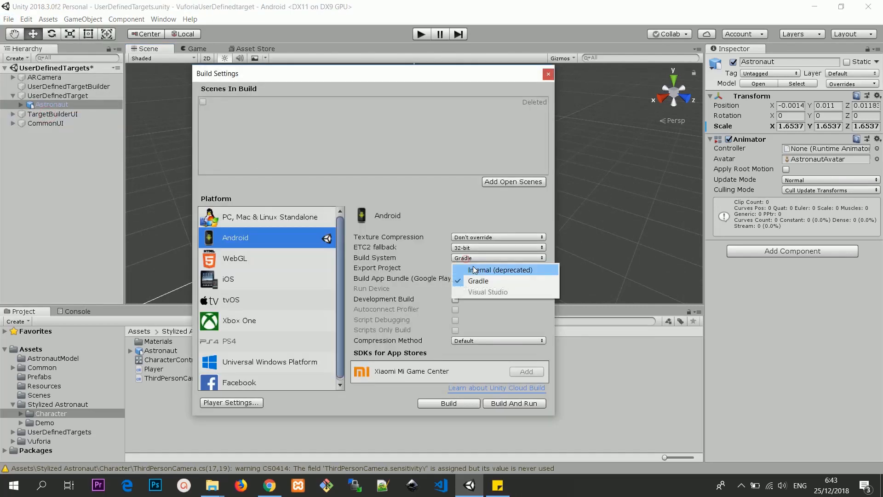
click(480, 268)
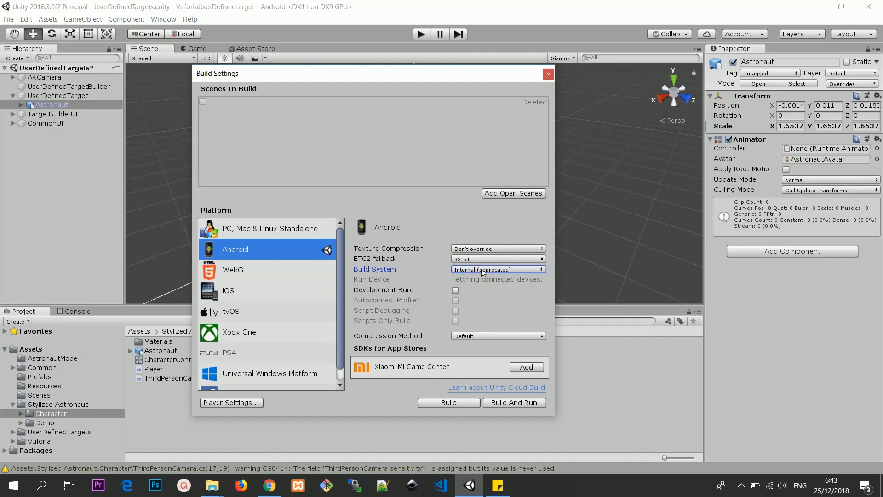
Add the open UserDefinedTargets scene to the Scenes In Build list
click(445, 403)
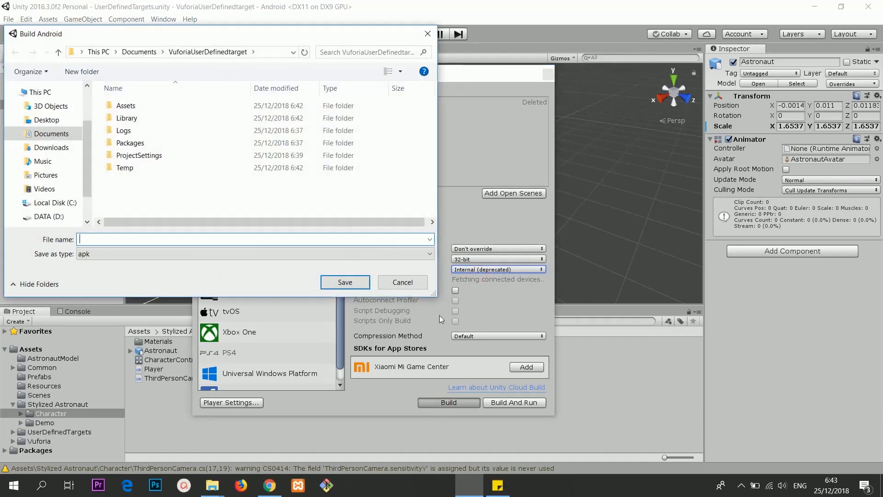
click(412, 283)
click(510, 193)
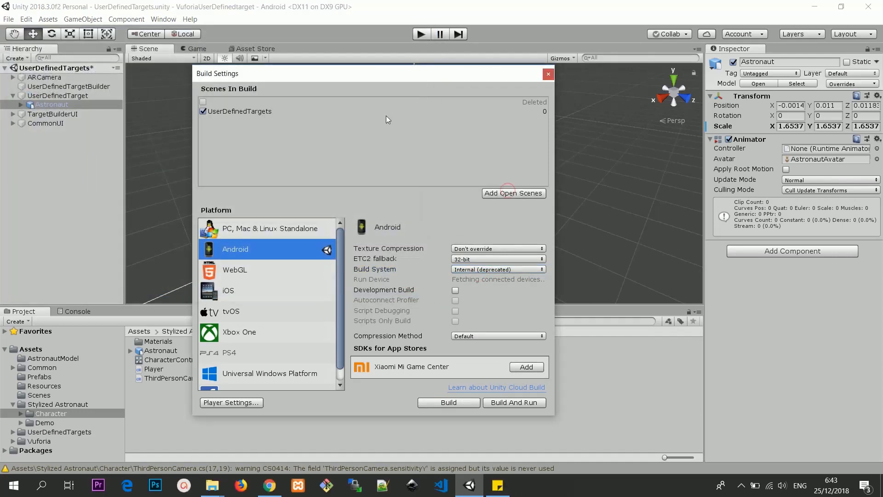
Try to build the Android APK in the project folder under the file name ARUserDefinedTarget
click(458, 403)
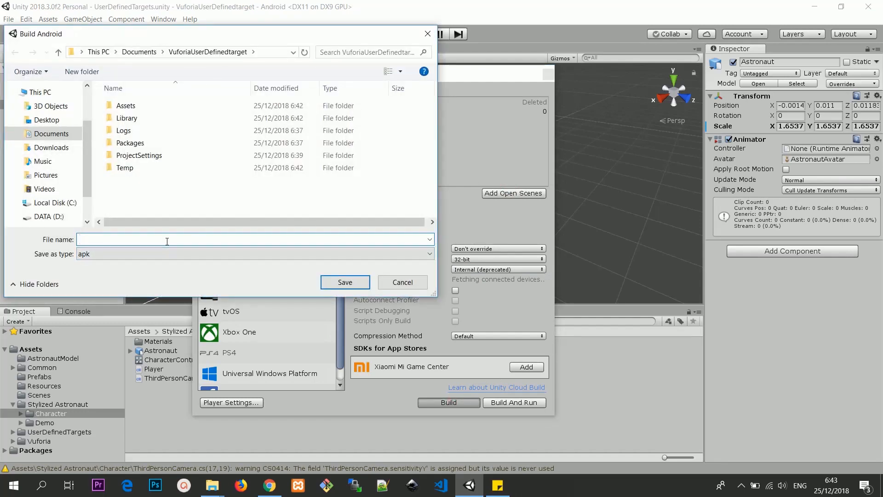
text(ARUserDefinedTarget)
key(Return)
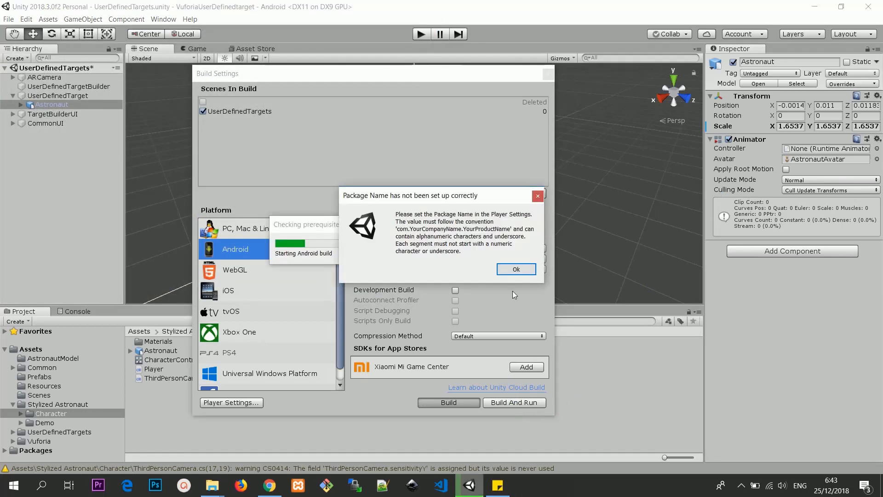
click(508, 266)
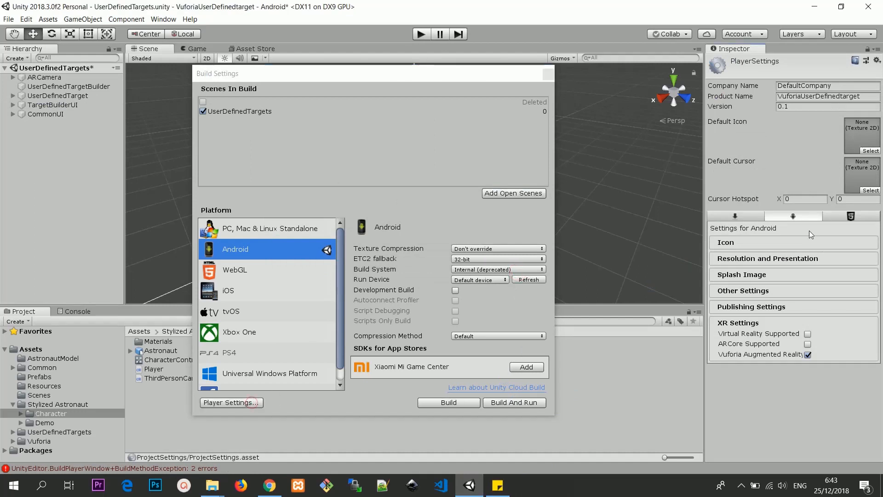
Set the company name to MABALLO and the product name to User Defined Target in the Player Settings
click(829, 87)
text(MABALLO)
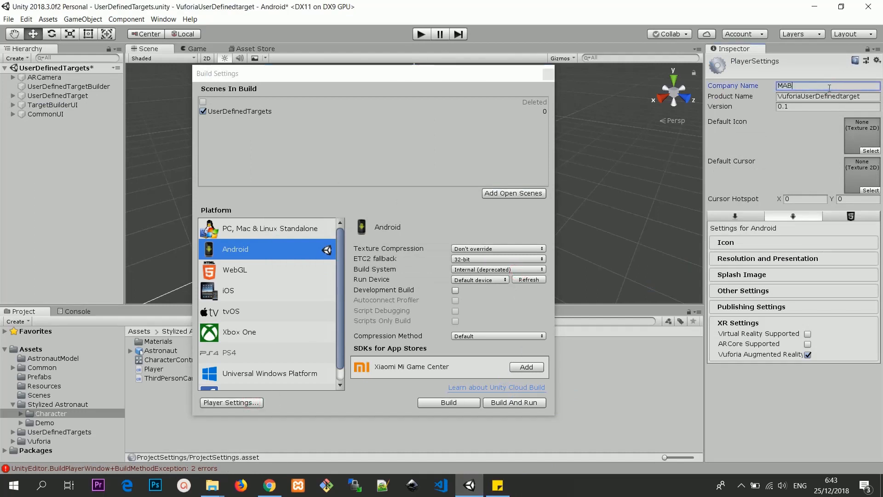
key(Tab)
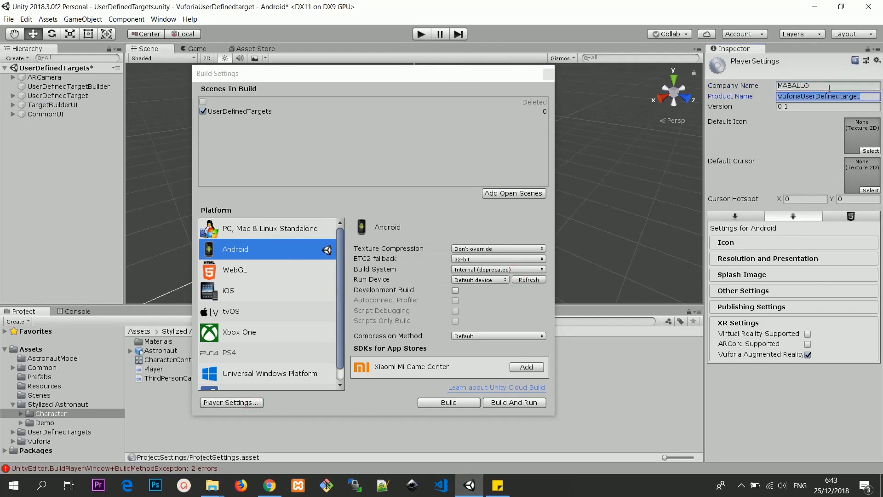
key(BackSpace)
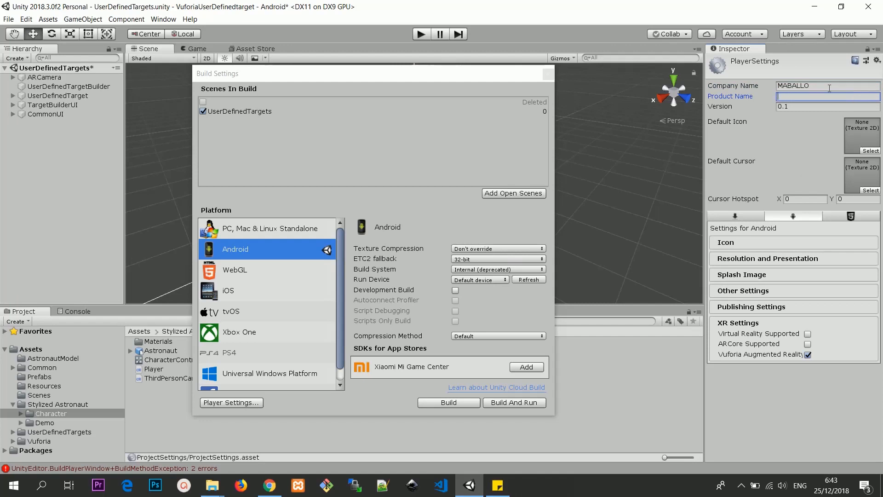
text(User Fenie)
key(BackSpace)
key(BackSpace)
key(BackSpace)
key(BackSpace)
key(BackSpace)
text(Defined Target)
Replace the default Android package name with com, the company name and the product name in lowercase, separated by dots
click(743, 291)
scroll(778, 334, down, 3)
scroll(778, 333, down, 2)
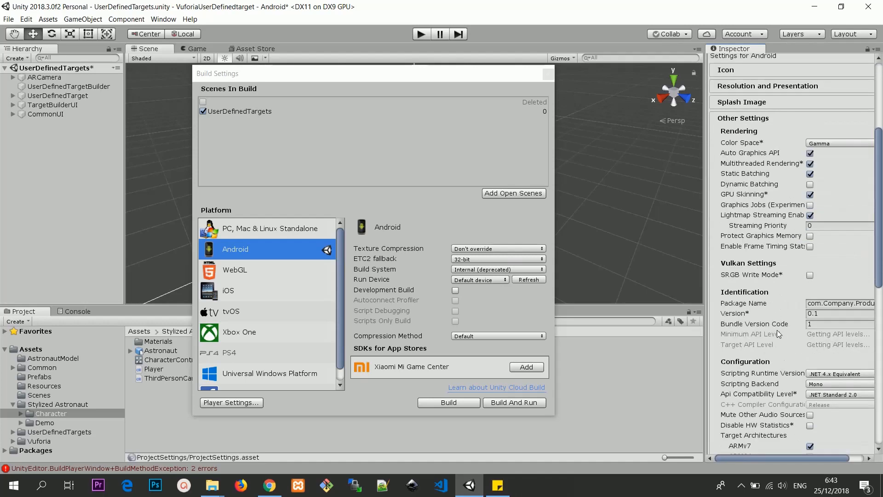
click(835, 304)
text(com.maba)
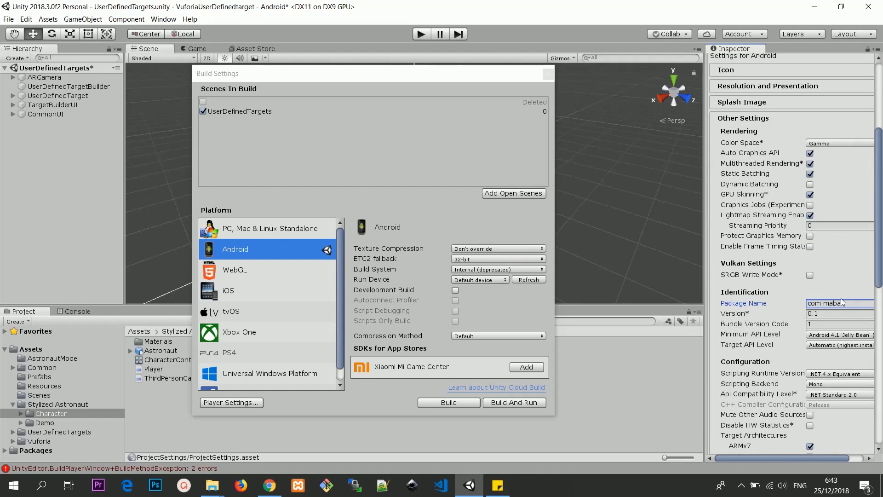
text(.userdefinedtarg)
Build the Android APK with the updated Player Settings
click(446, 404)
click(338, 282)
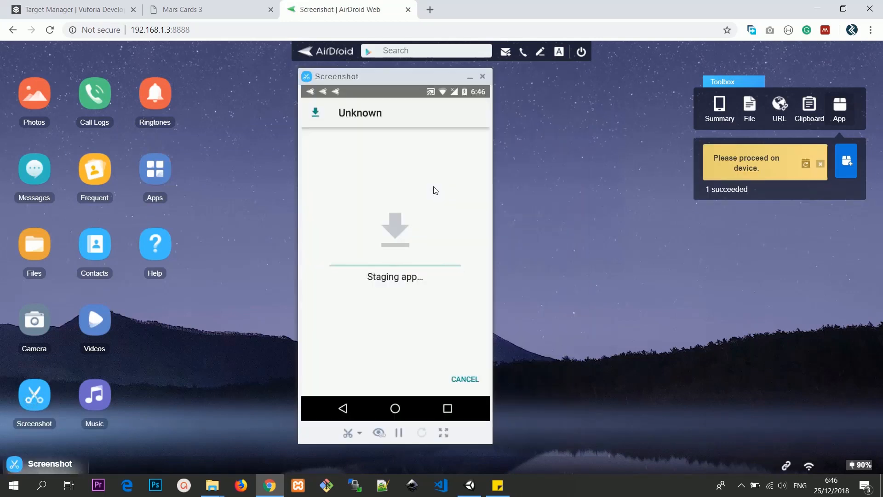
Show the mirrored phone display in AirDroid at full screen
click(443, 432)
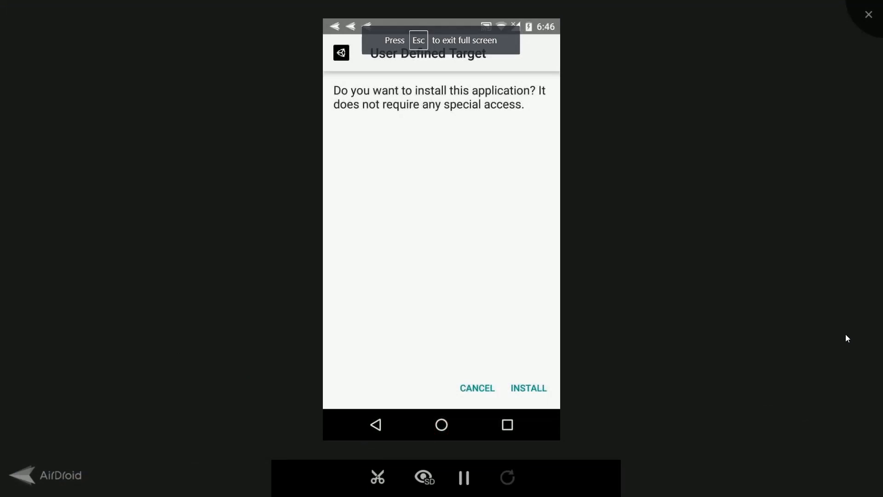